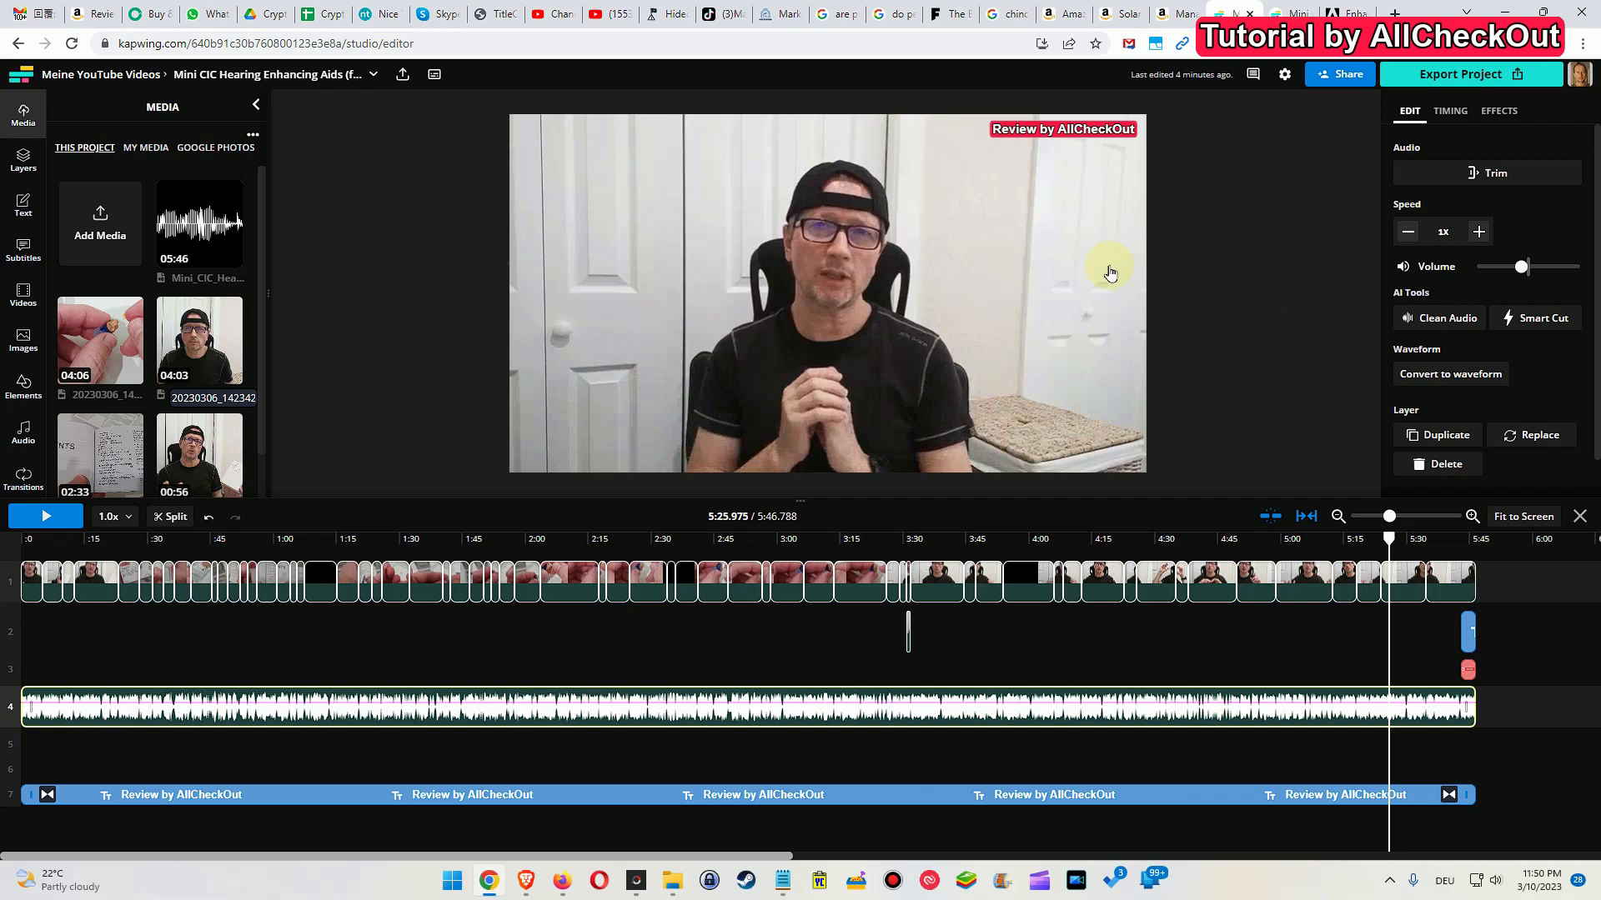
click(1031, 592)
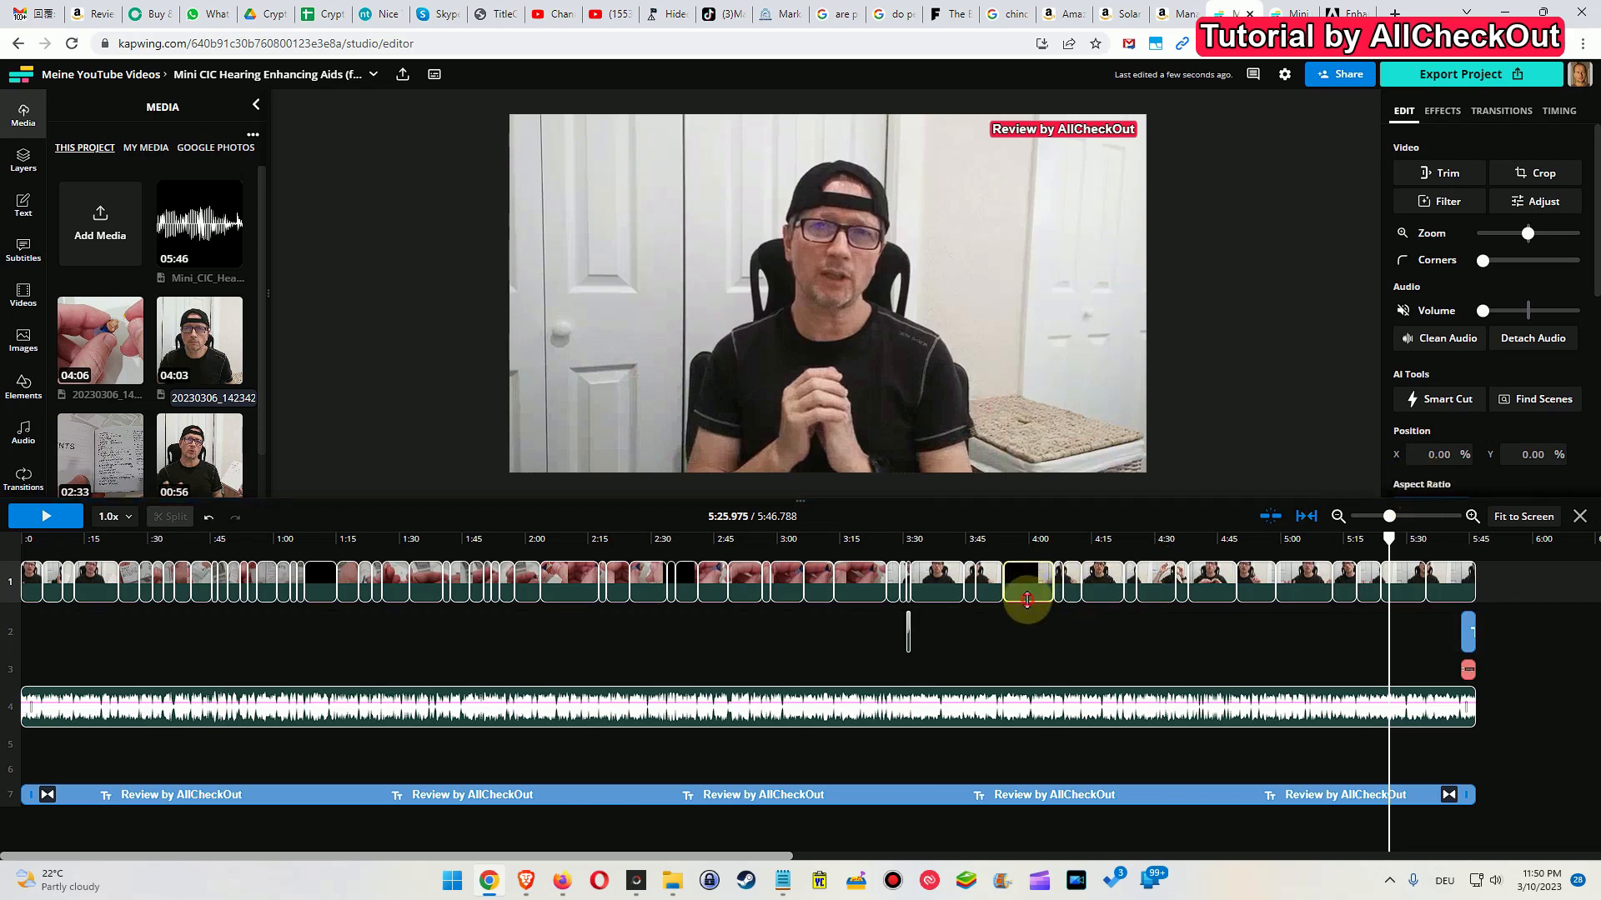
scroll(1503, 429, down, 2)
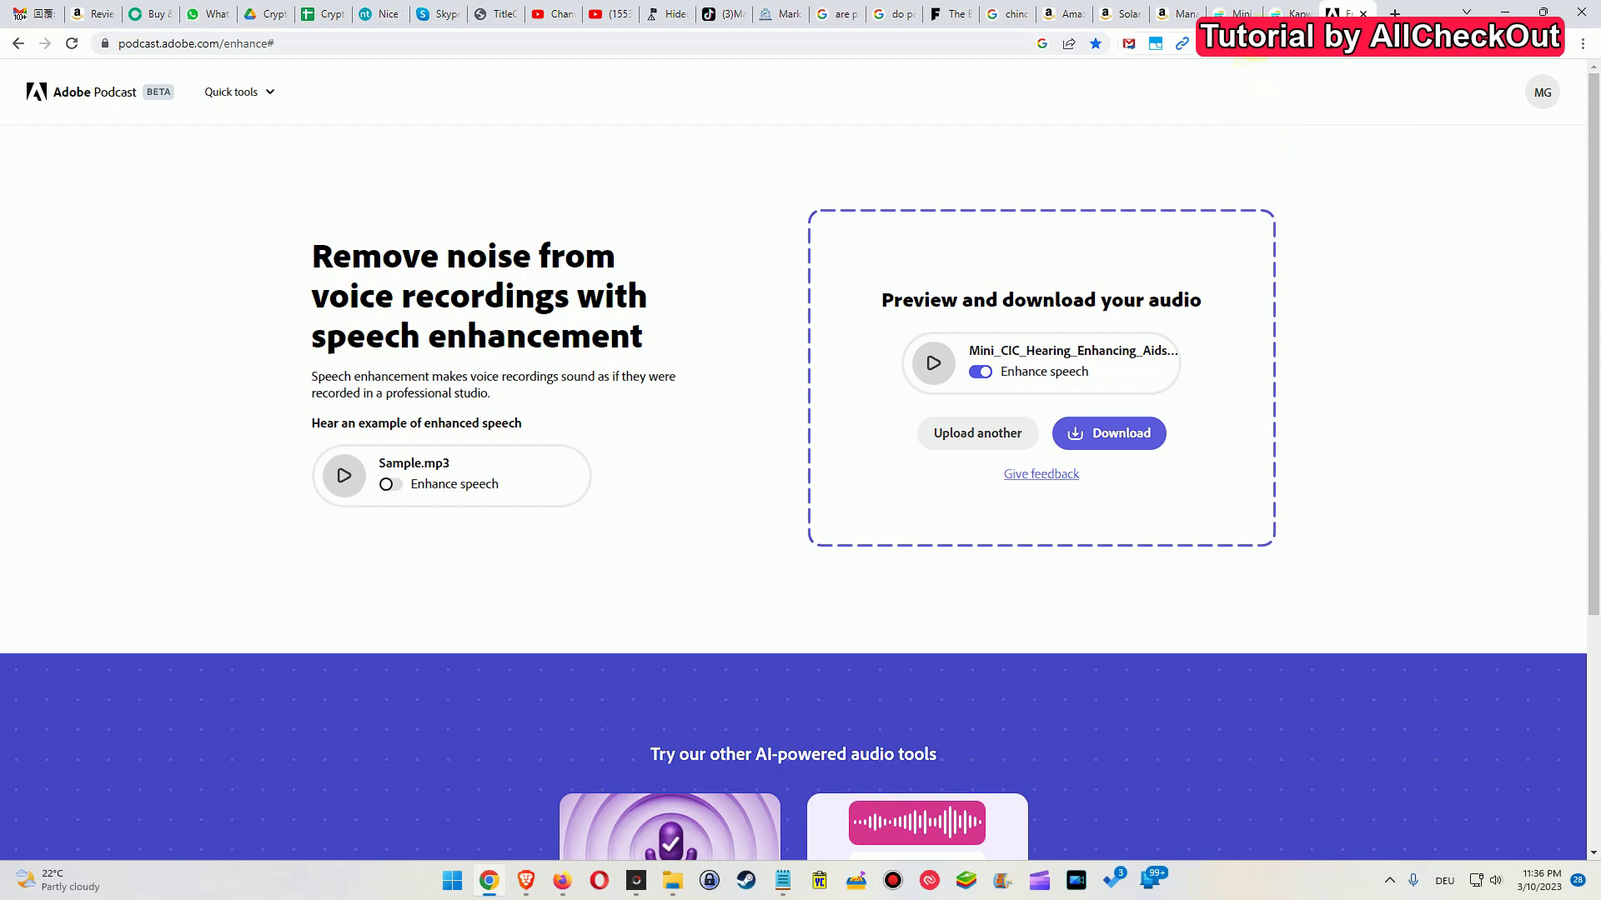
- Switch to the Kapwing project and delete the audio layer spanning the whole timeline on track 4
click(1234, 13)
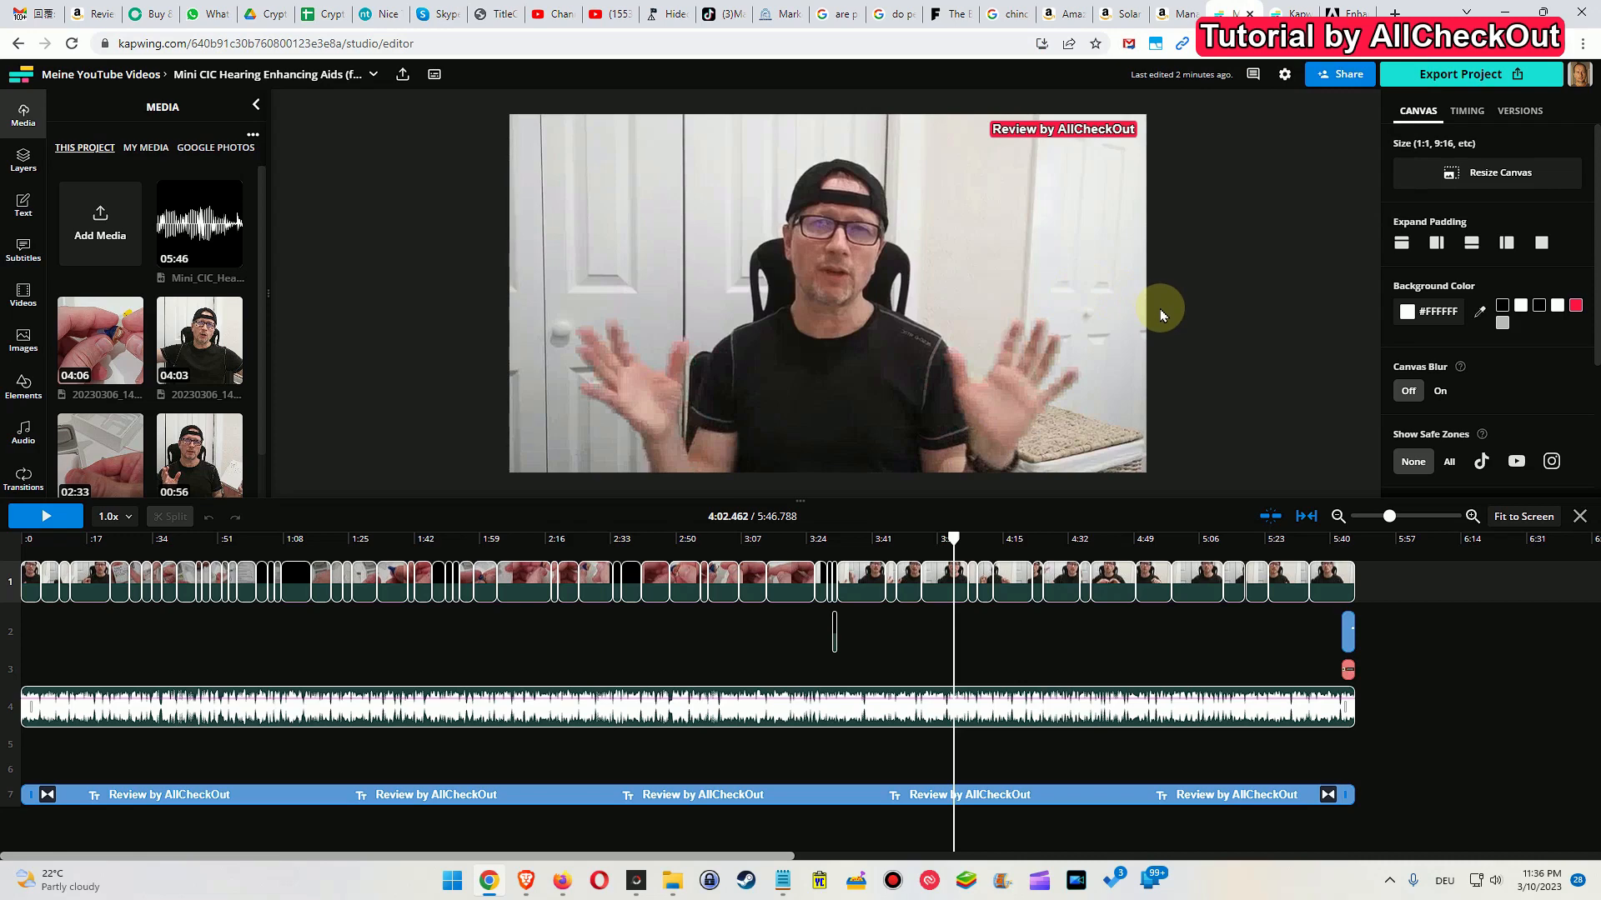
click(848, 715)
key(Delete)
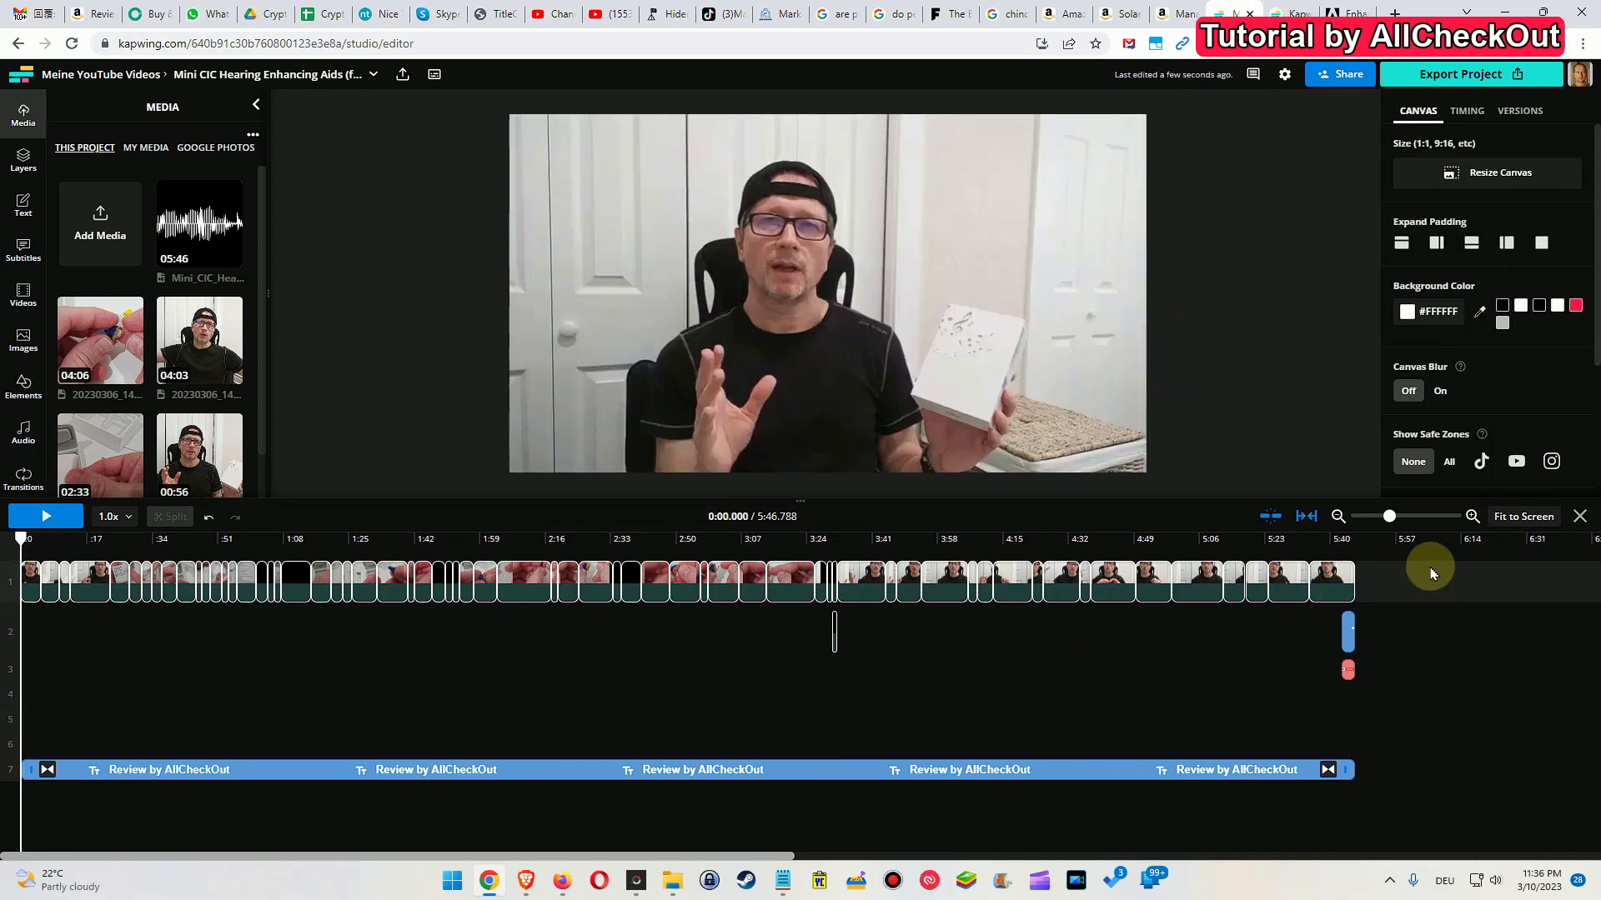
- Select all video clips on track 1 and raise their original sound to slightly above 100% volume
drag(1431, 574, 12, 584)
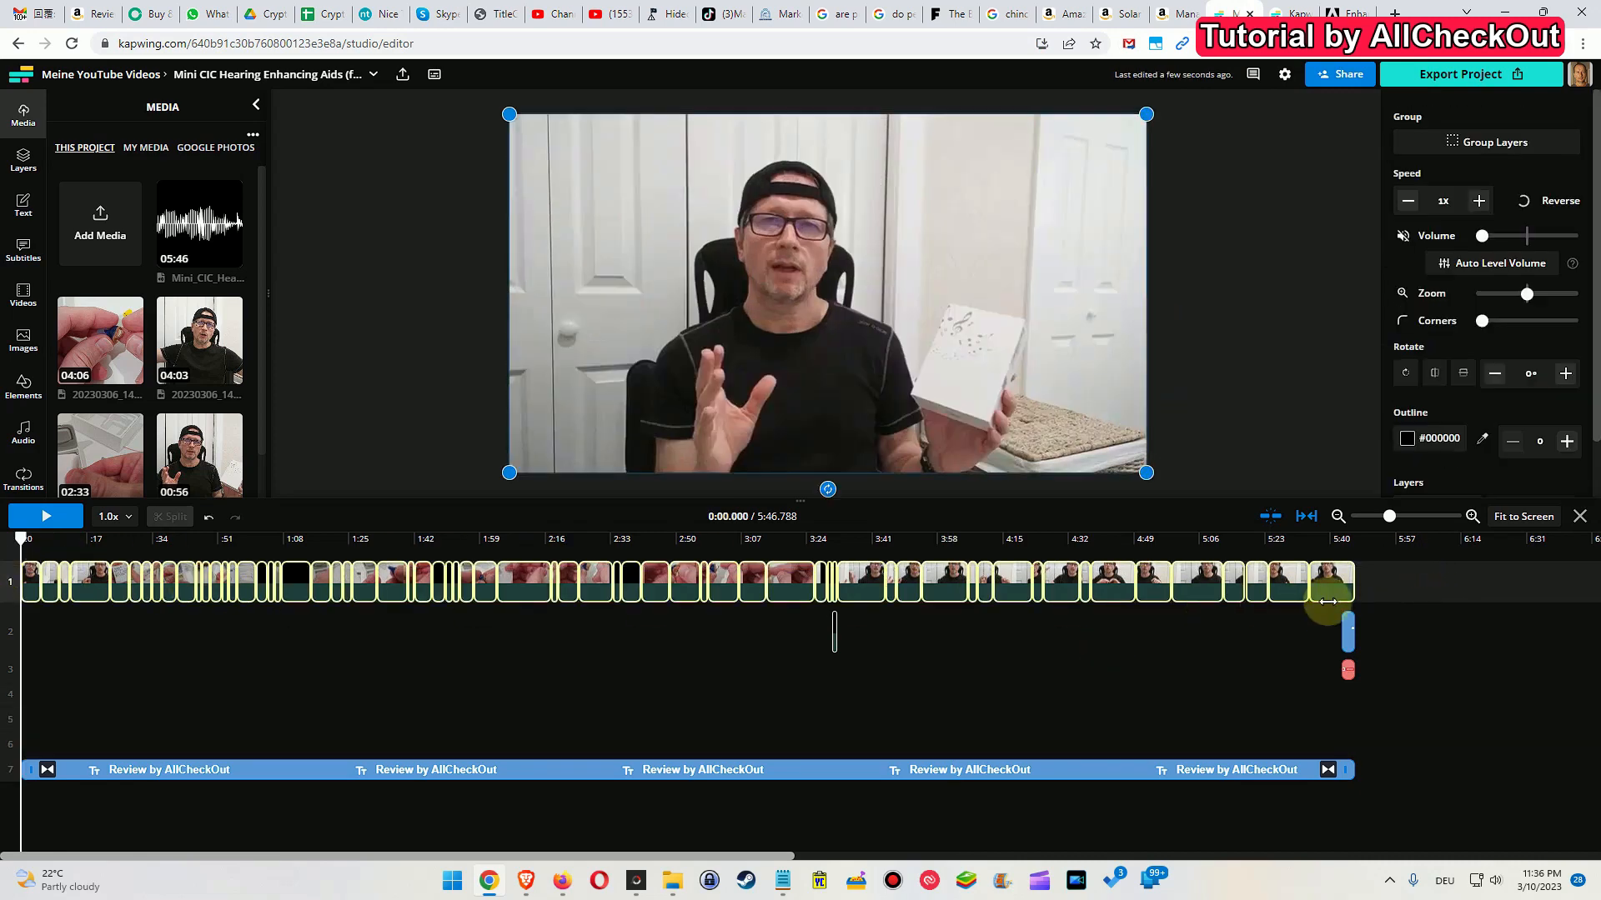
click(1530, 237)
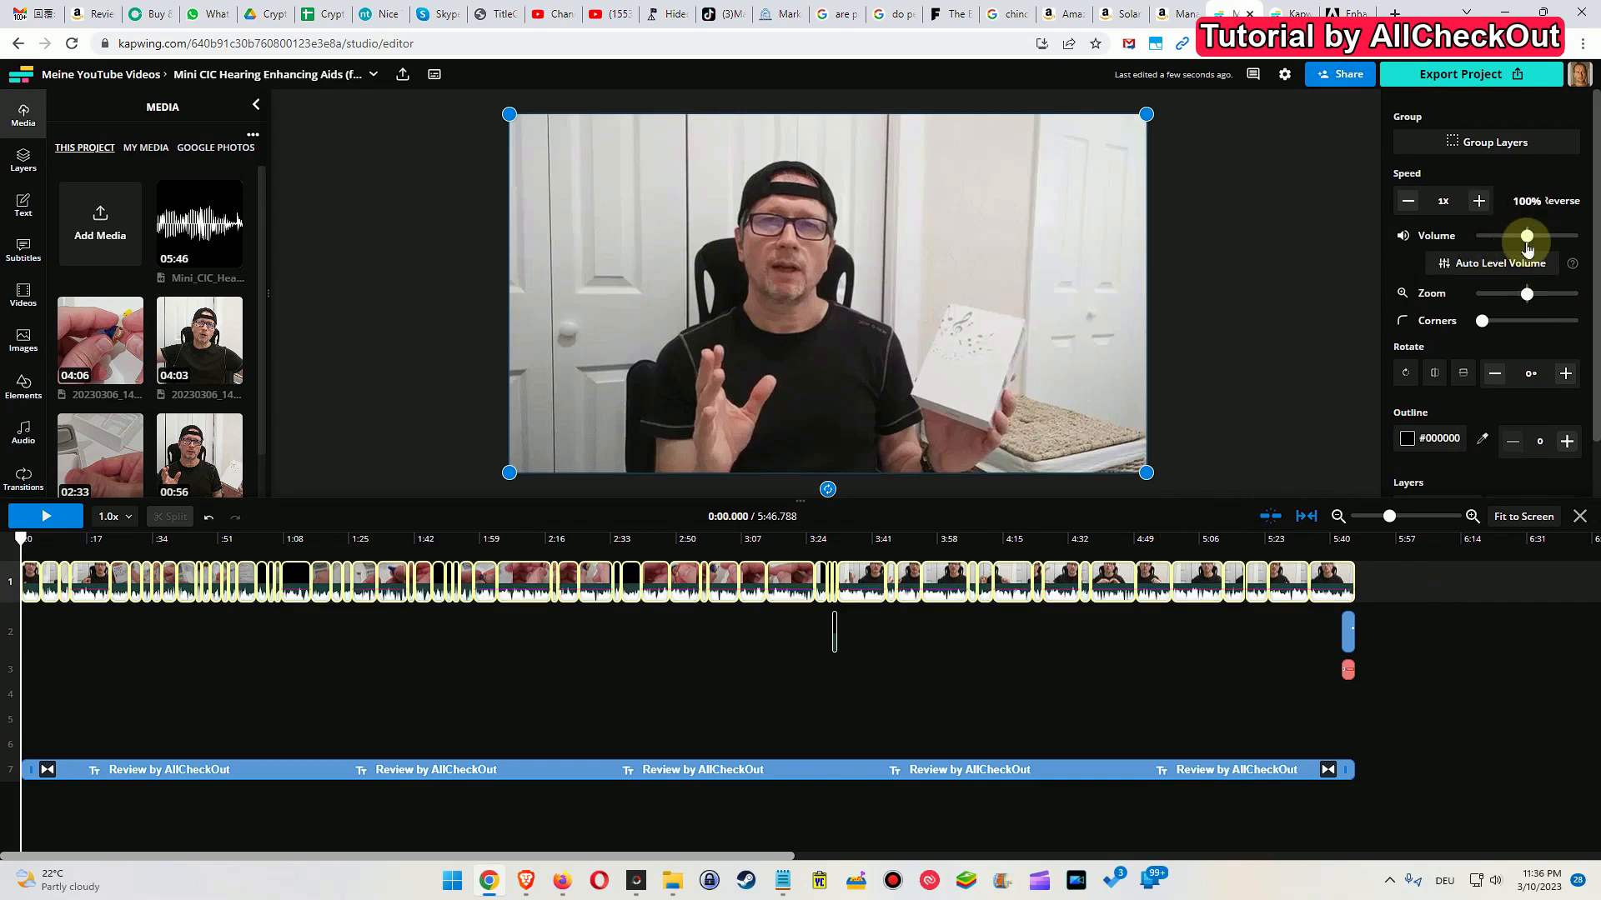
drag(1527, 238, 1540, 239)
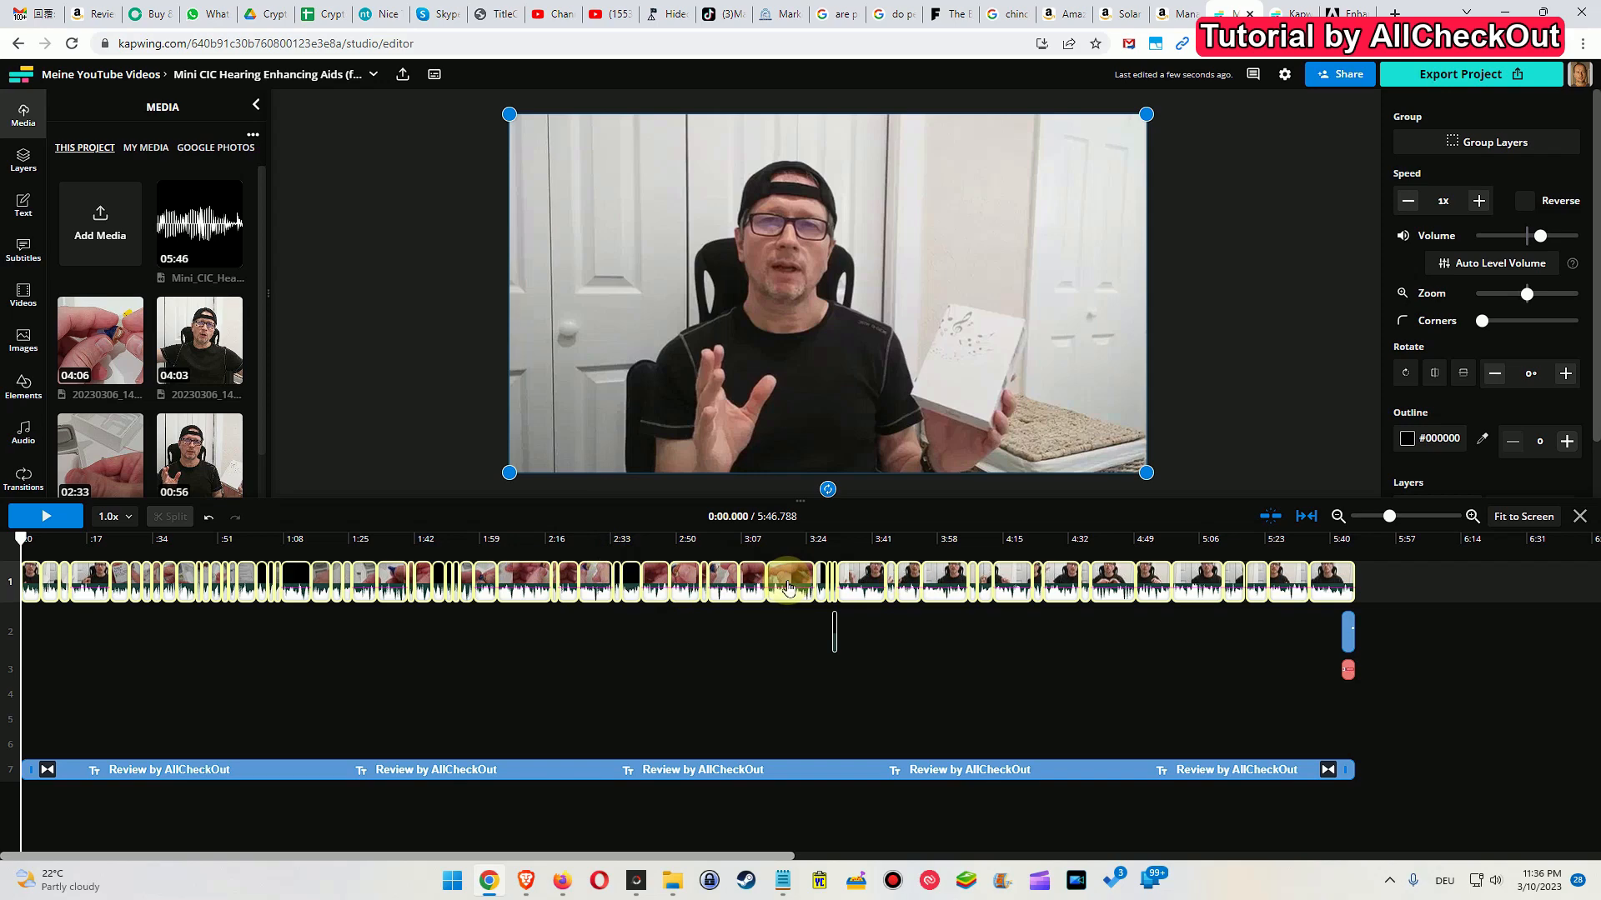
- Check the video at several points along the timeline, from about 0:10 to 4:43
click(59, 539)
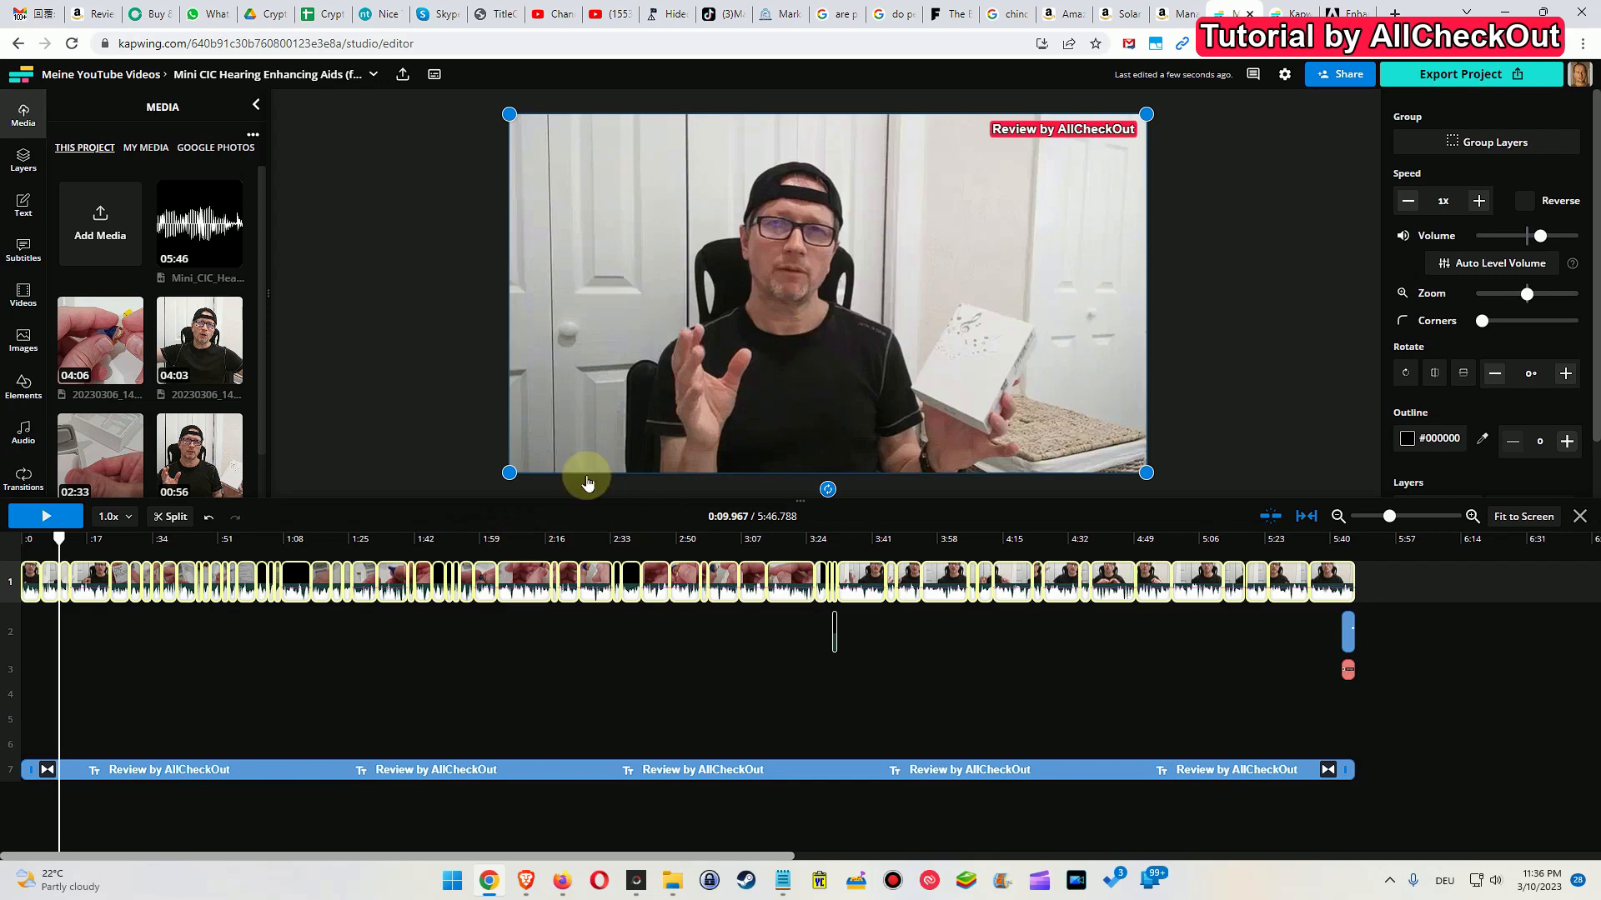
click(528, 533)
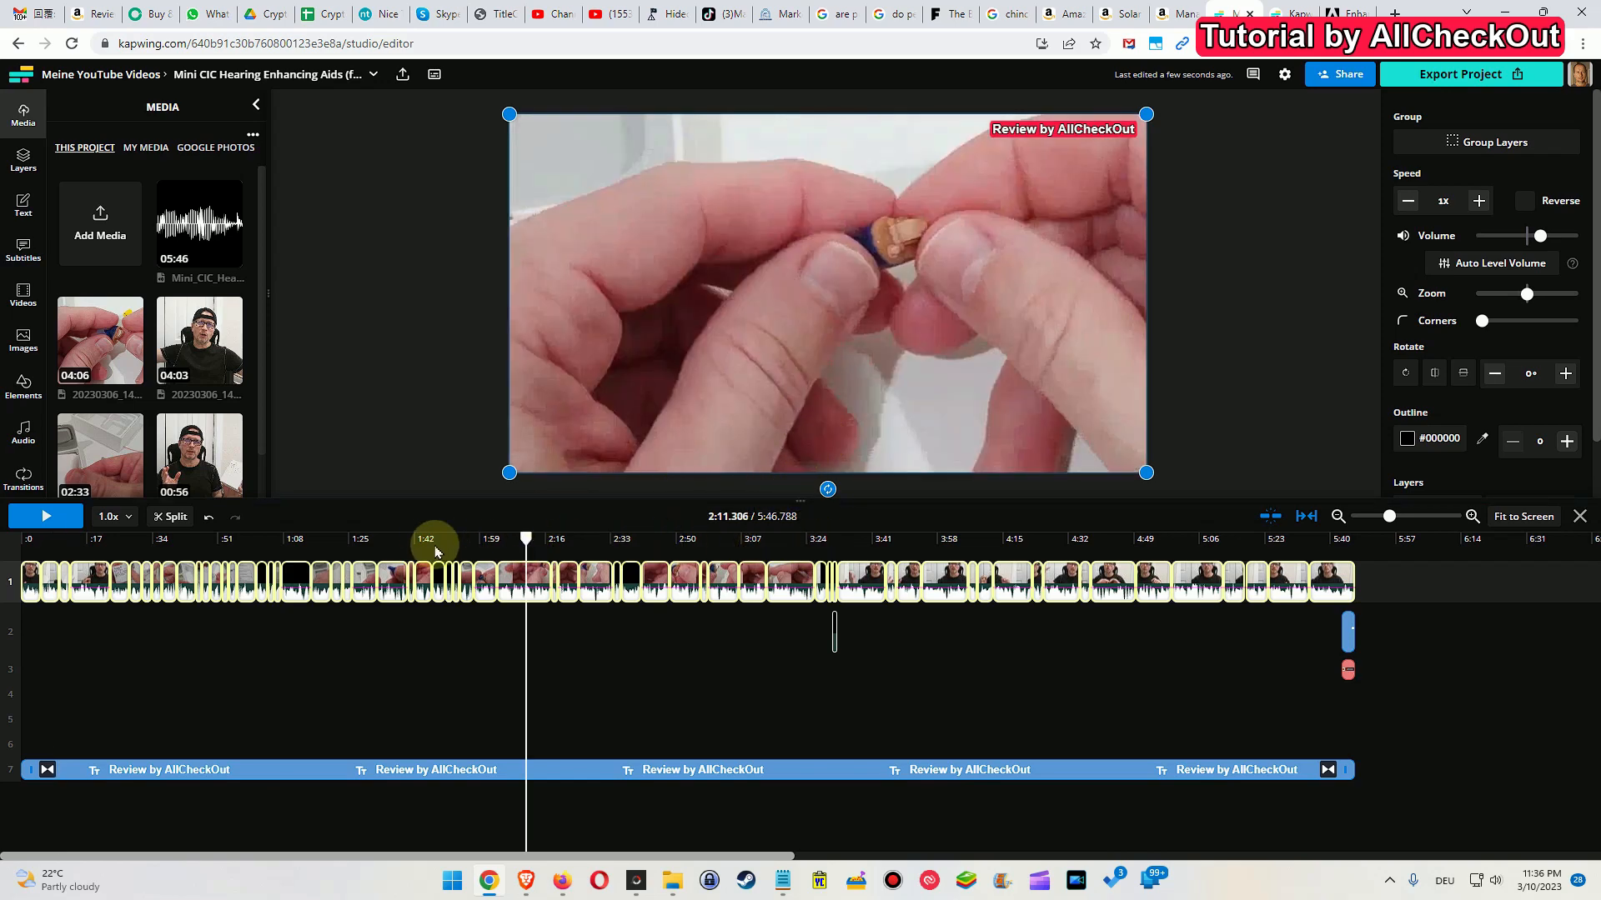
click(389, 540)
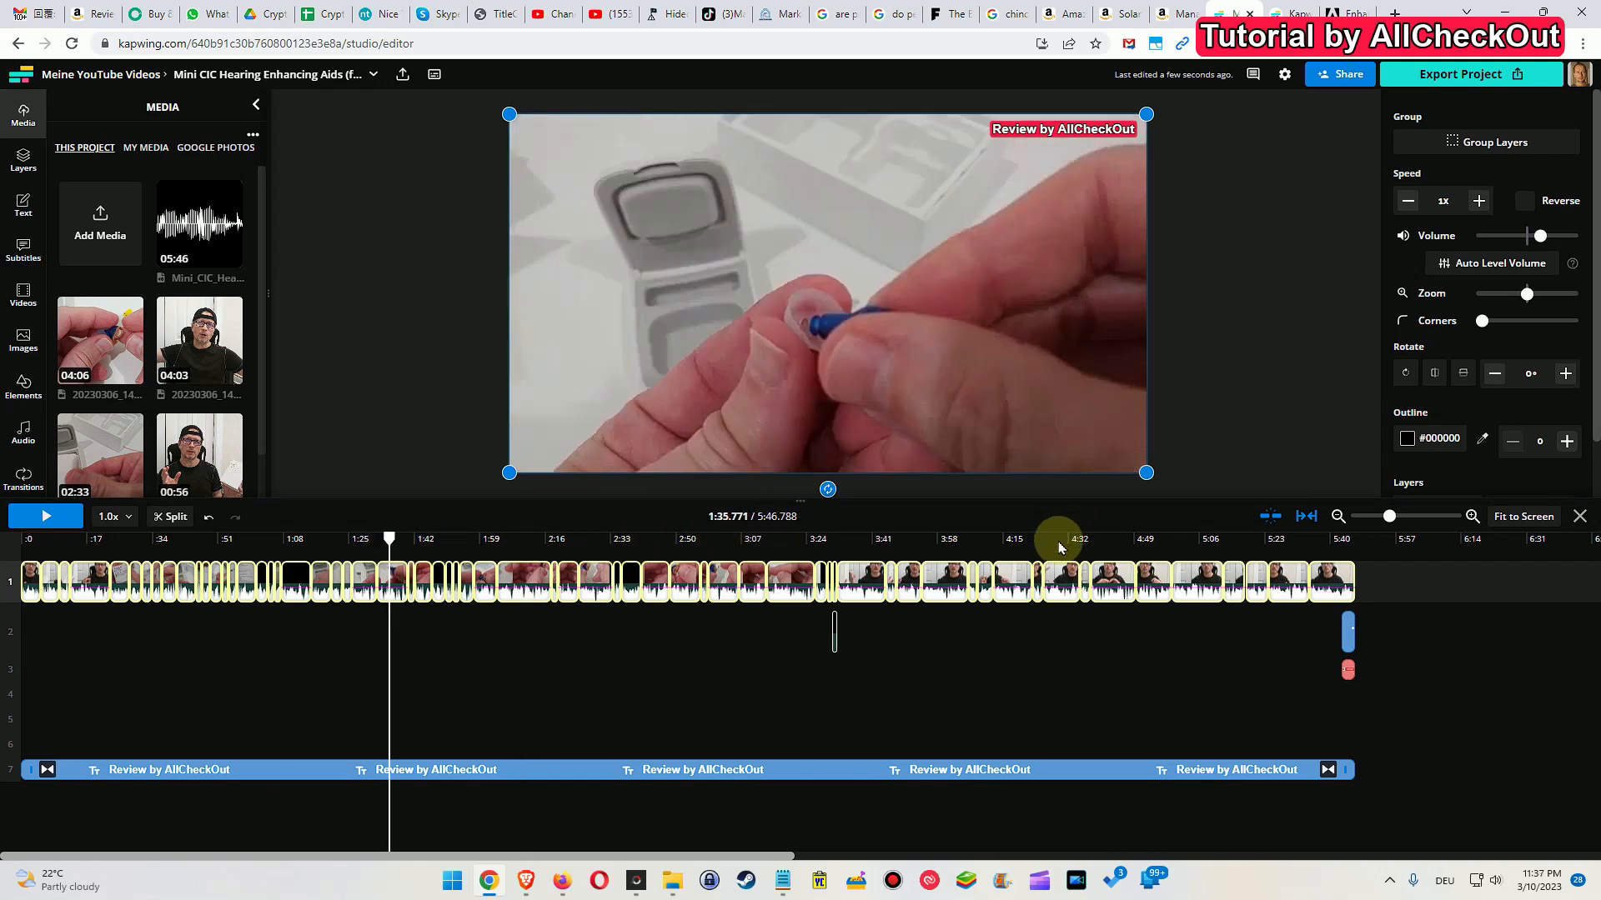
click(948, 540)
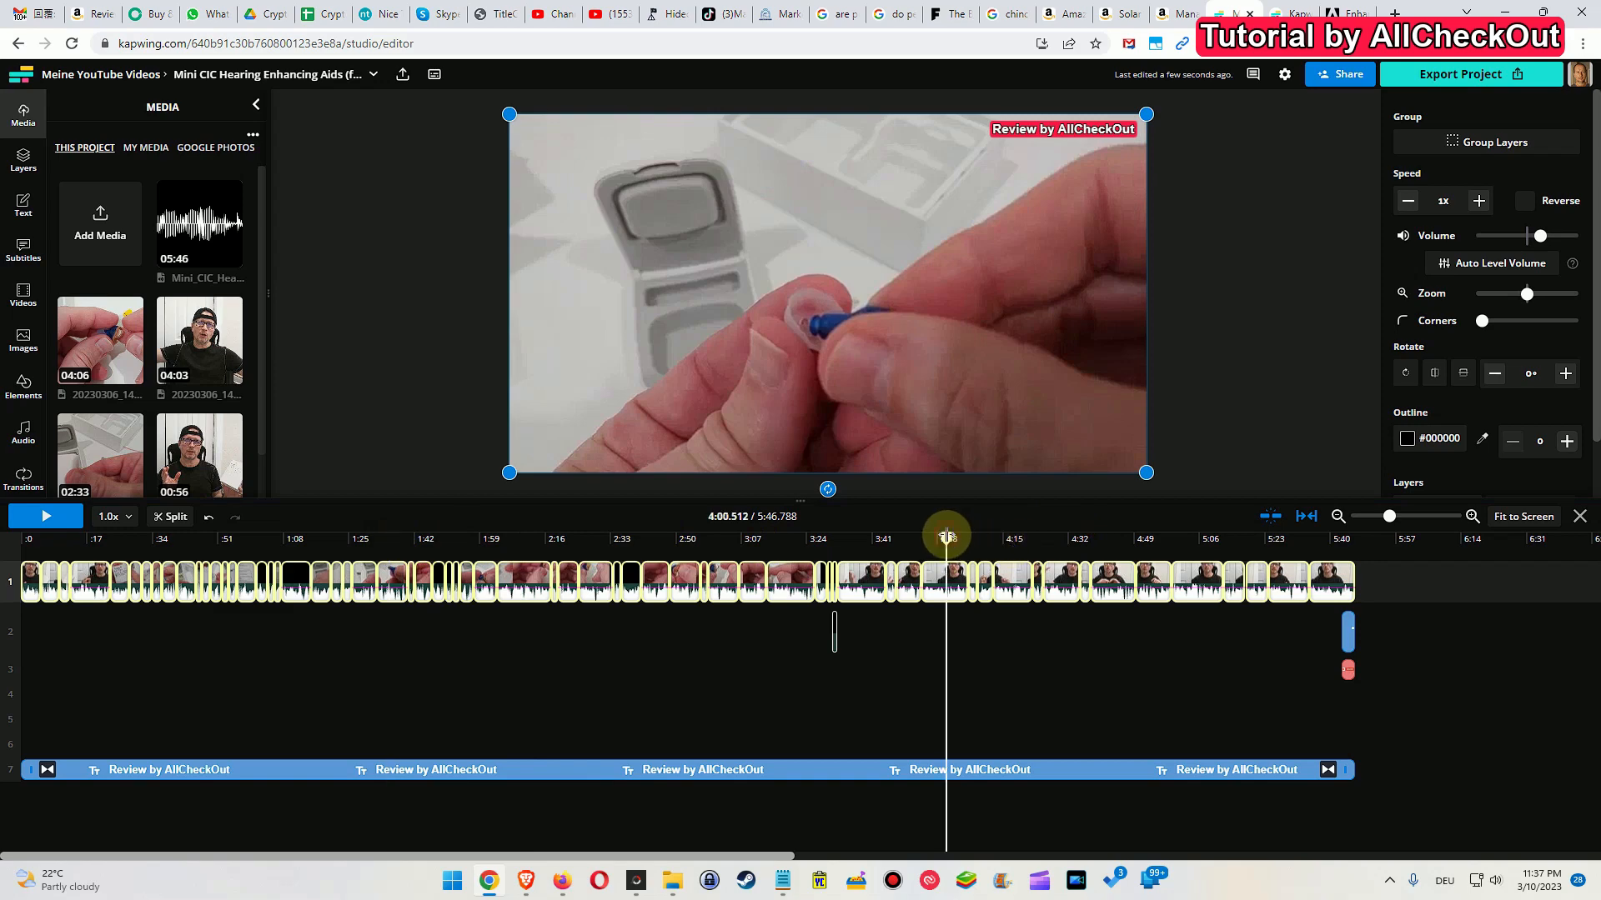
click(1068, 541)
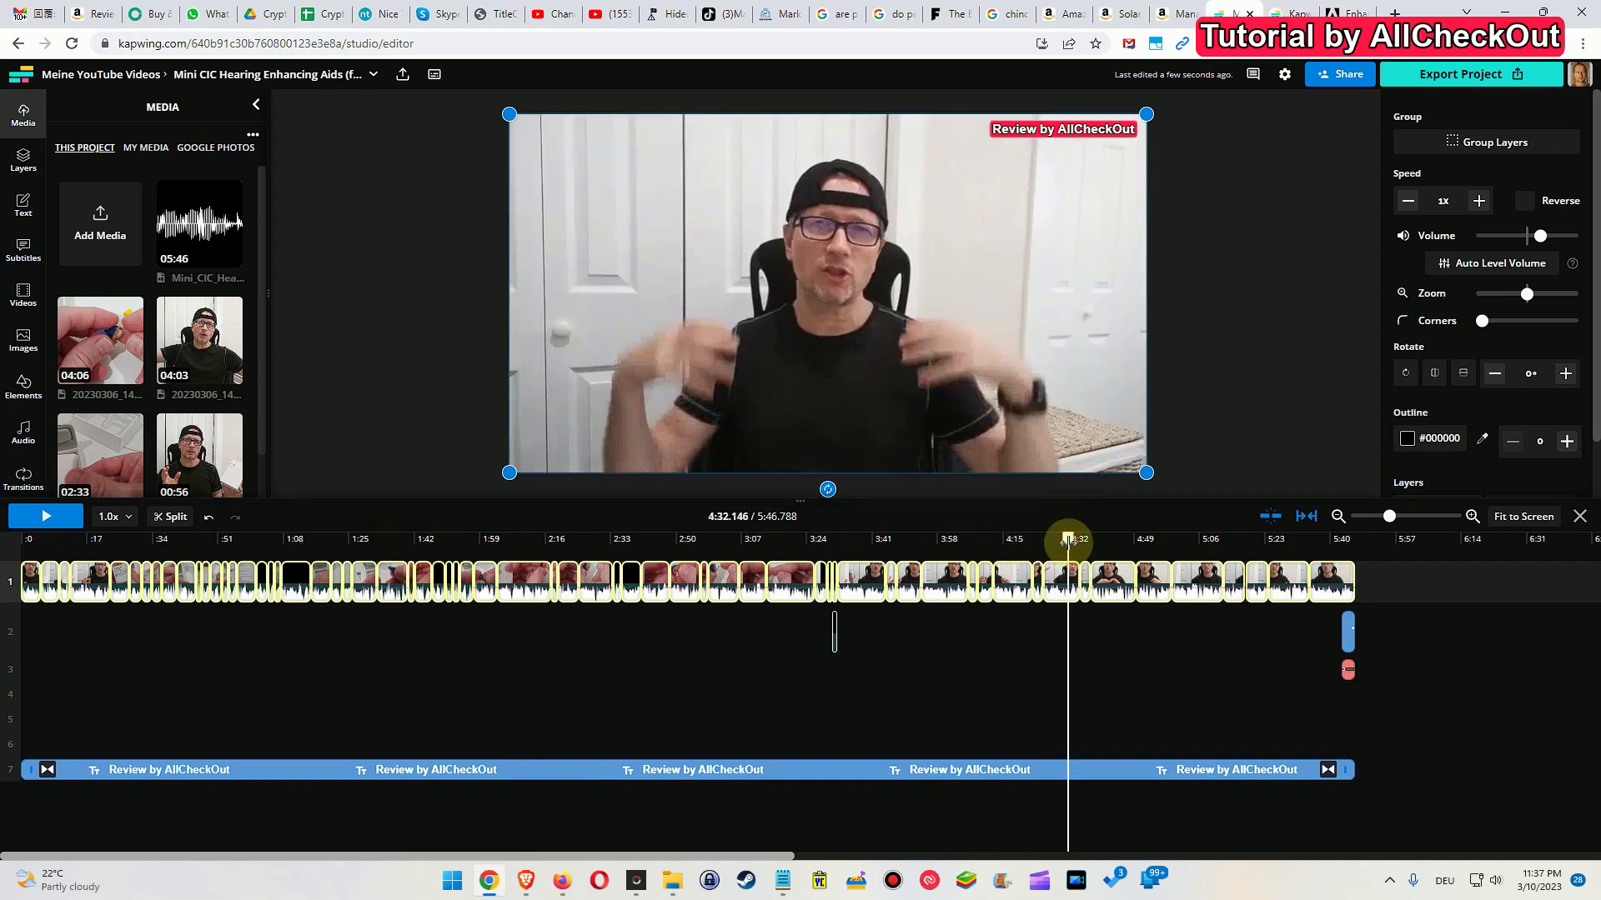
click(1113, 540)
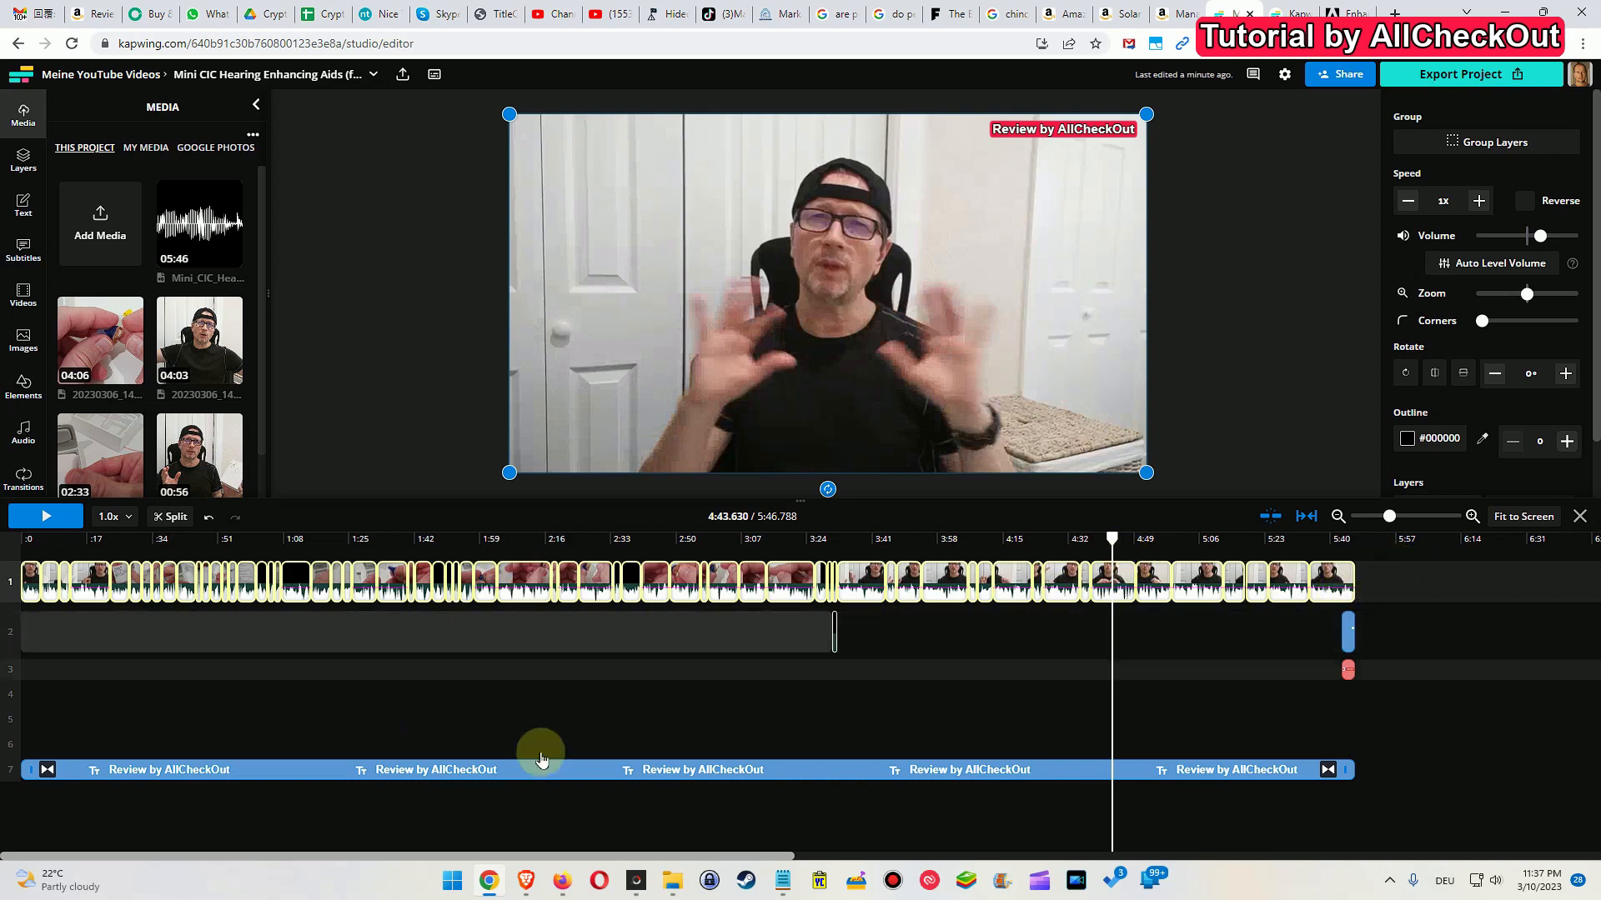
- Open the project's export settings and choose MP3 as the export format
click(1456, 84)
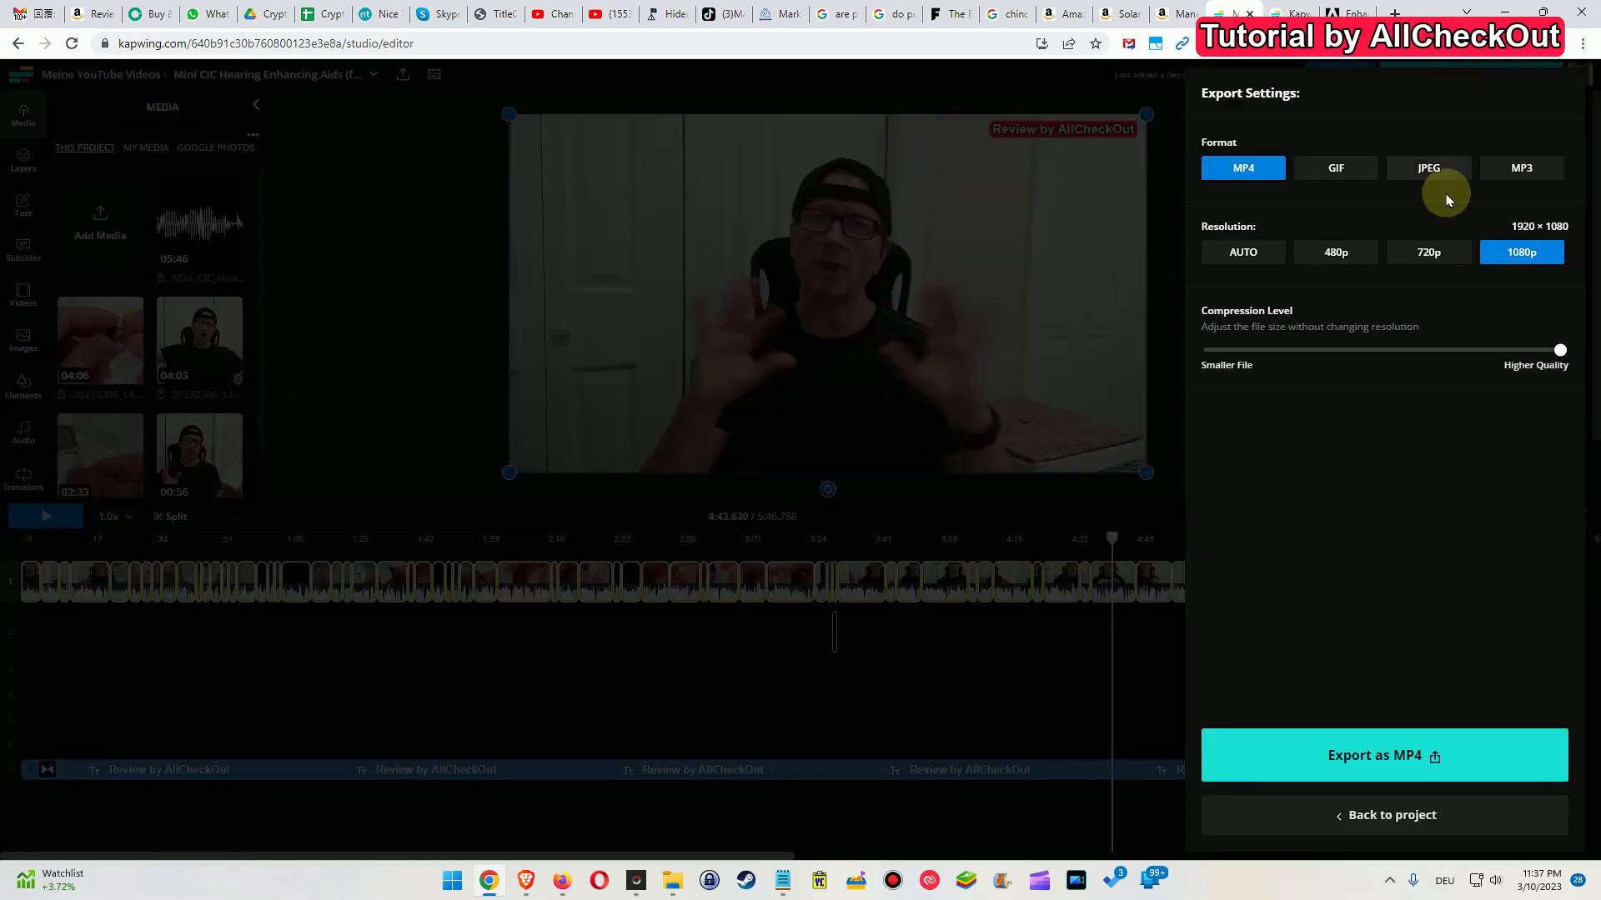
click(1243, 177)
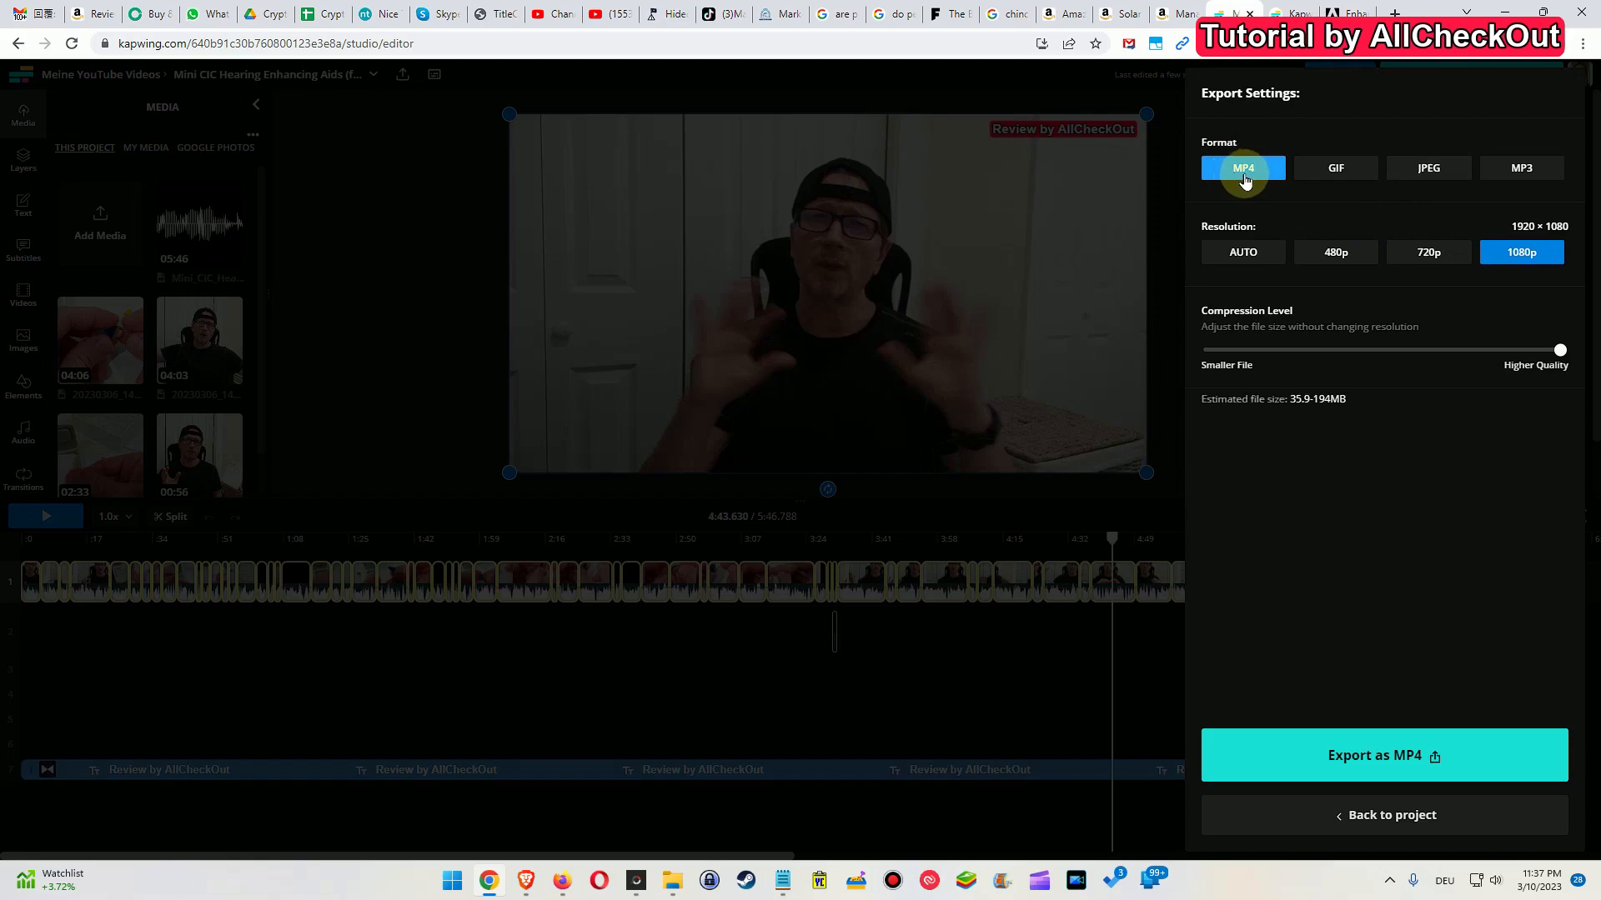
click(1524, 176)
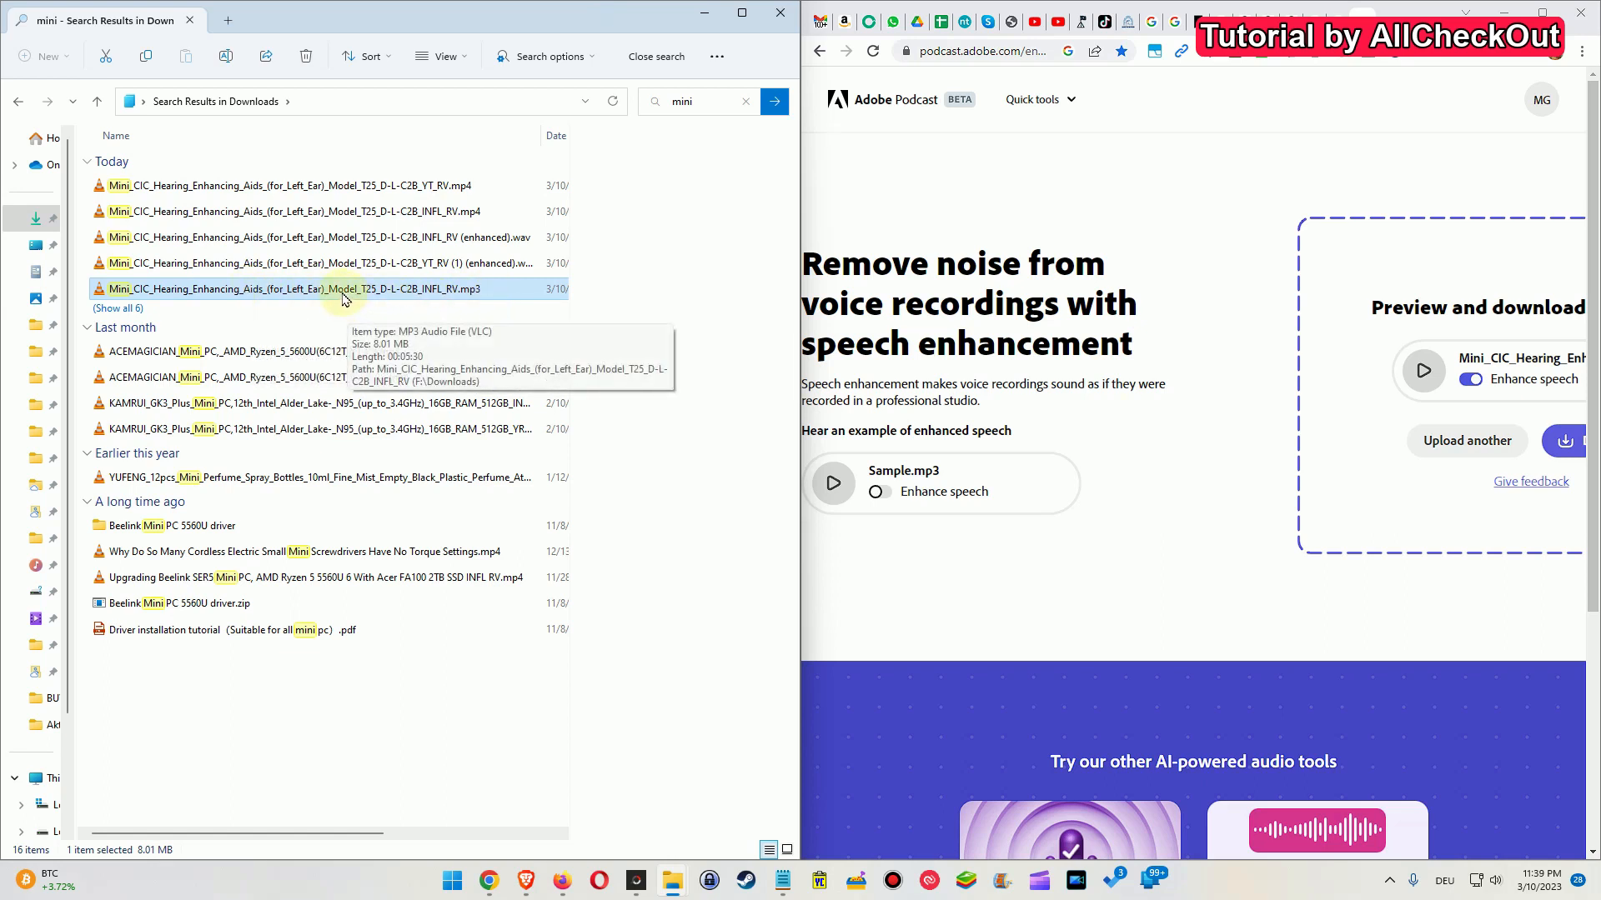
- Upload the exported Mini_CIC_Hearing_Enhancing_Aids INFL_RV.mp3 to Adobe Podcast for speech enhancement and maximize the browser window
drag(342, 298, 1483, 399)
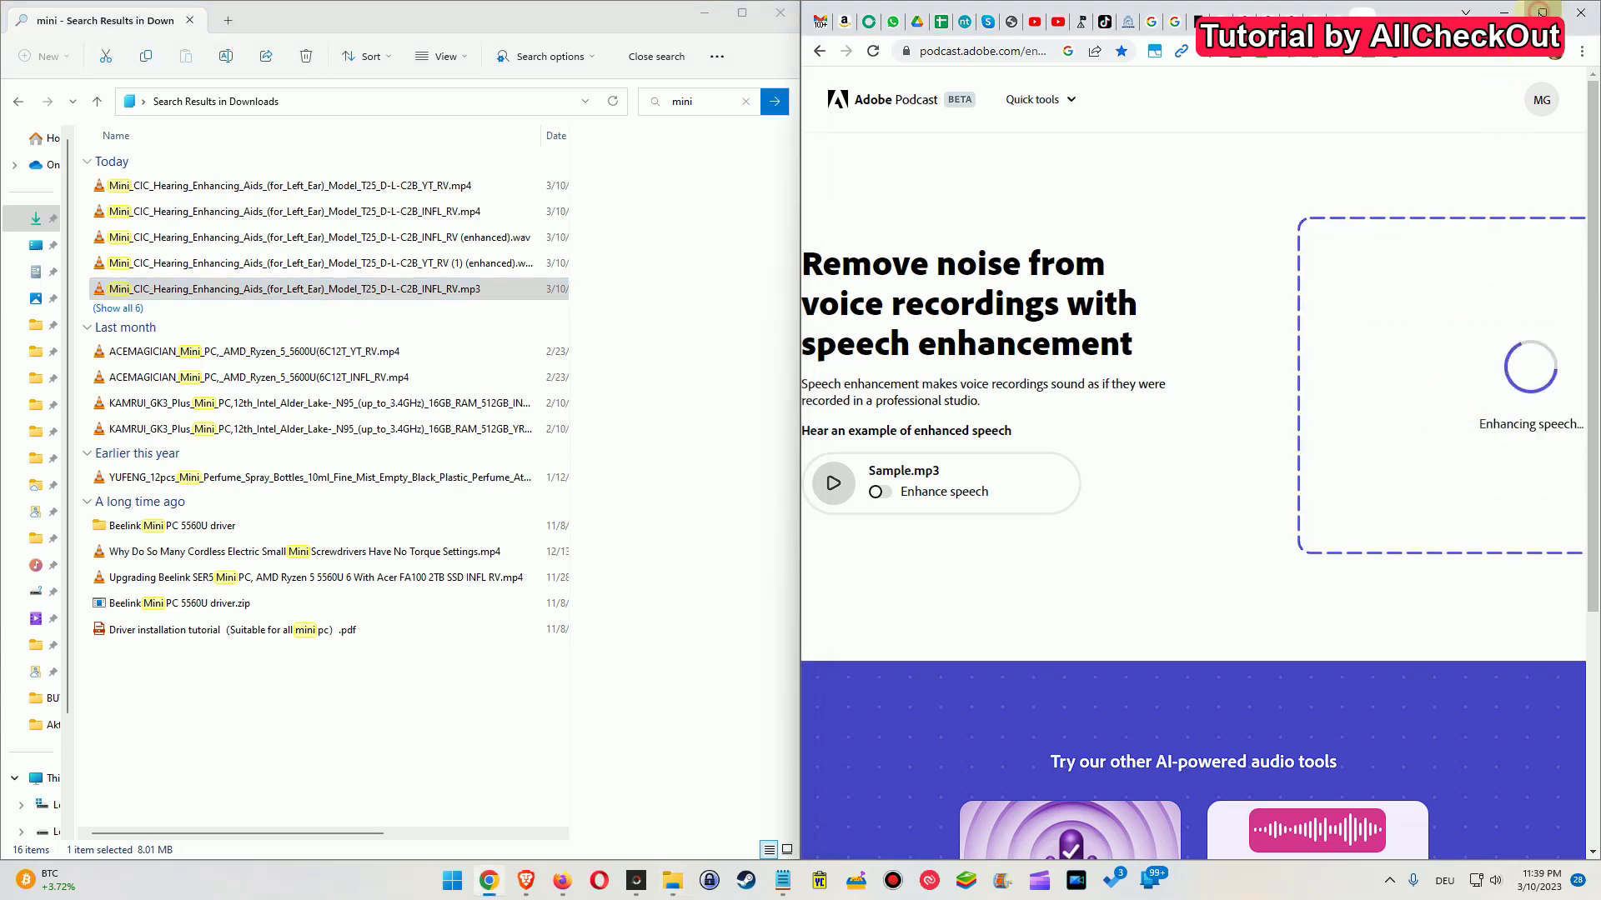
click(1540, 12)
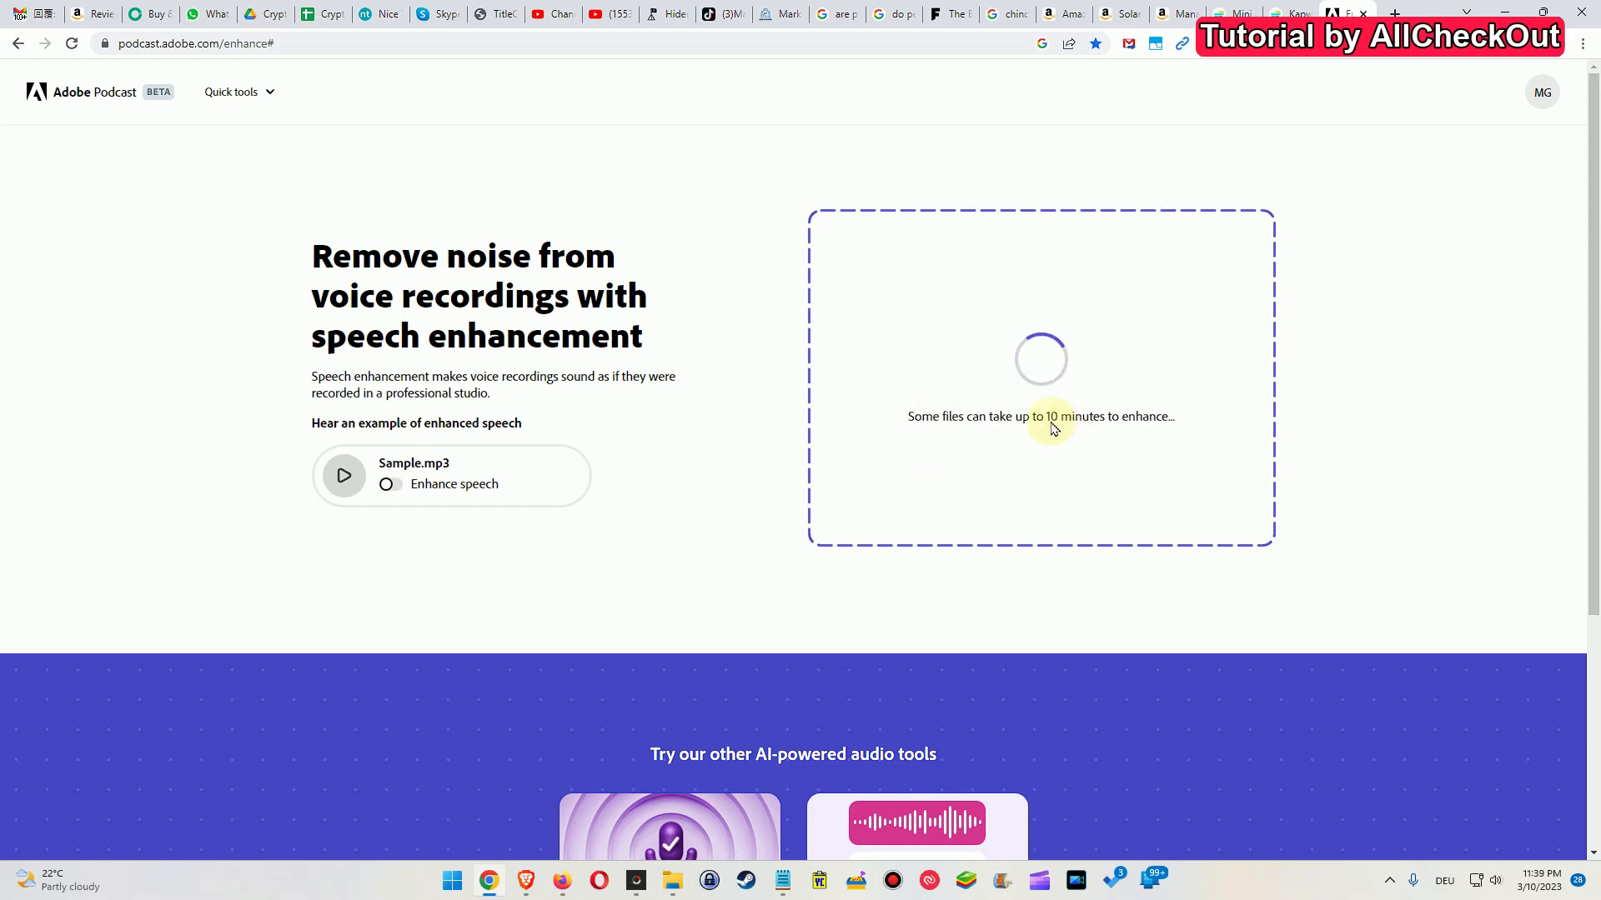
- Switch back to the Kapwing project and leave the export settings
click(1238, 13)
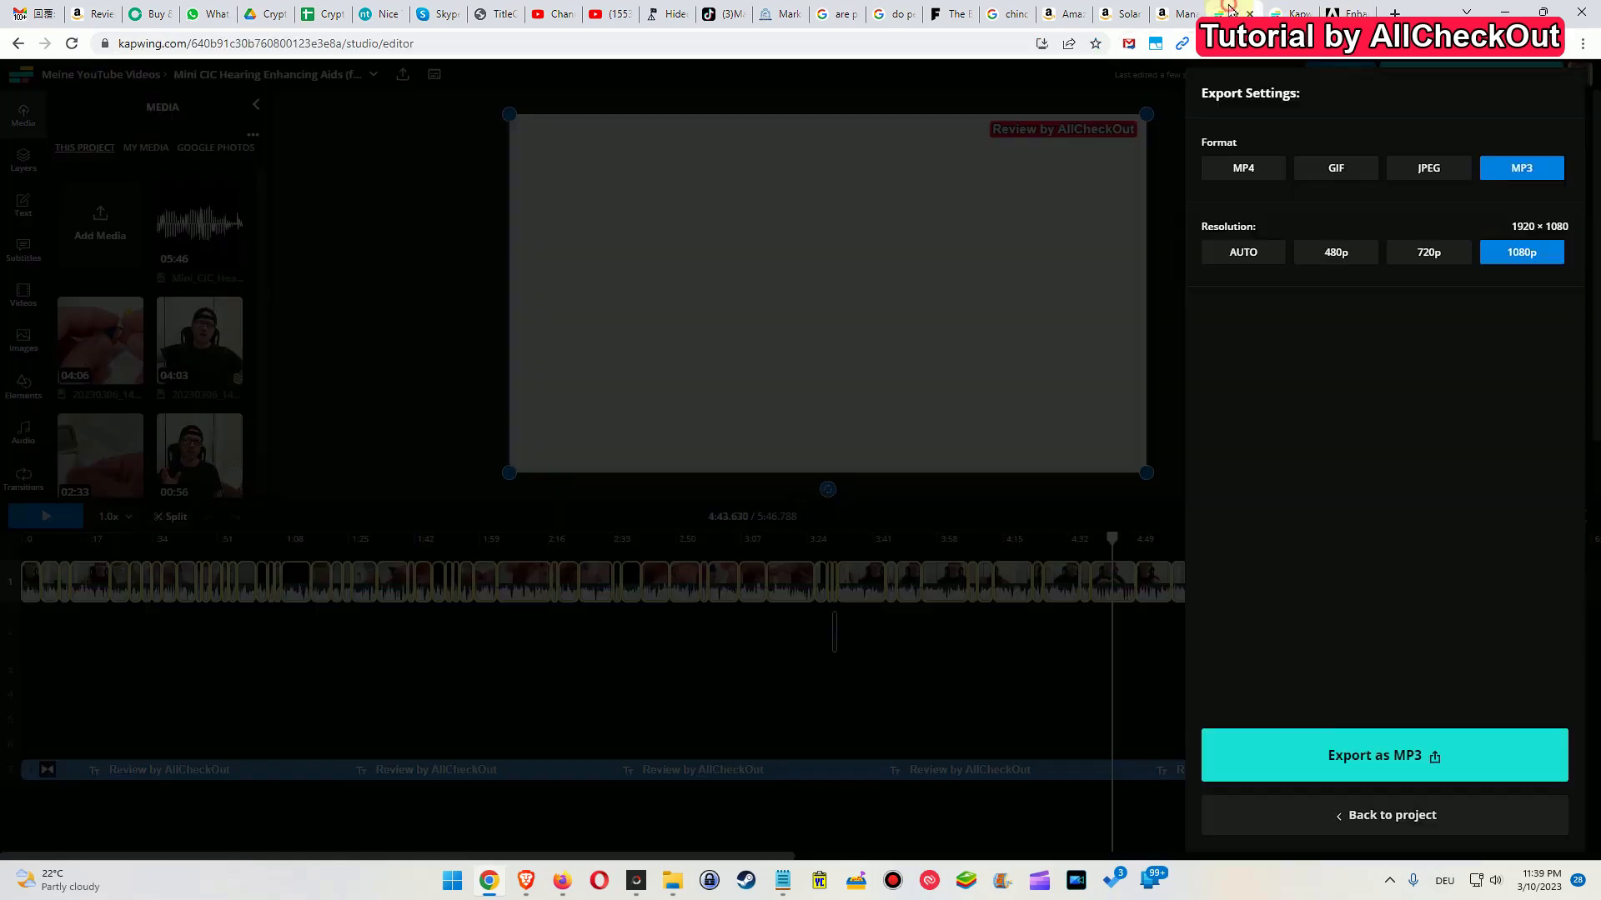
click(1369, 815)
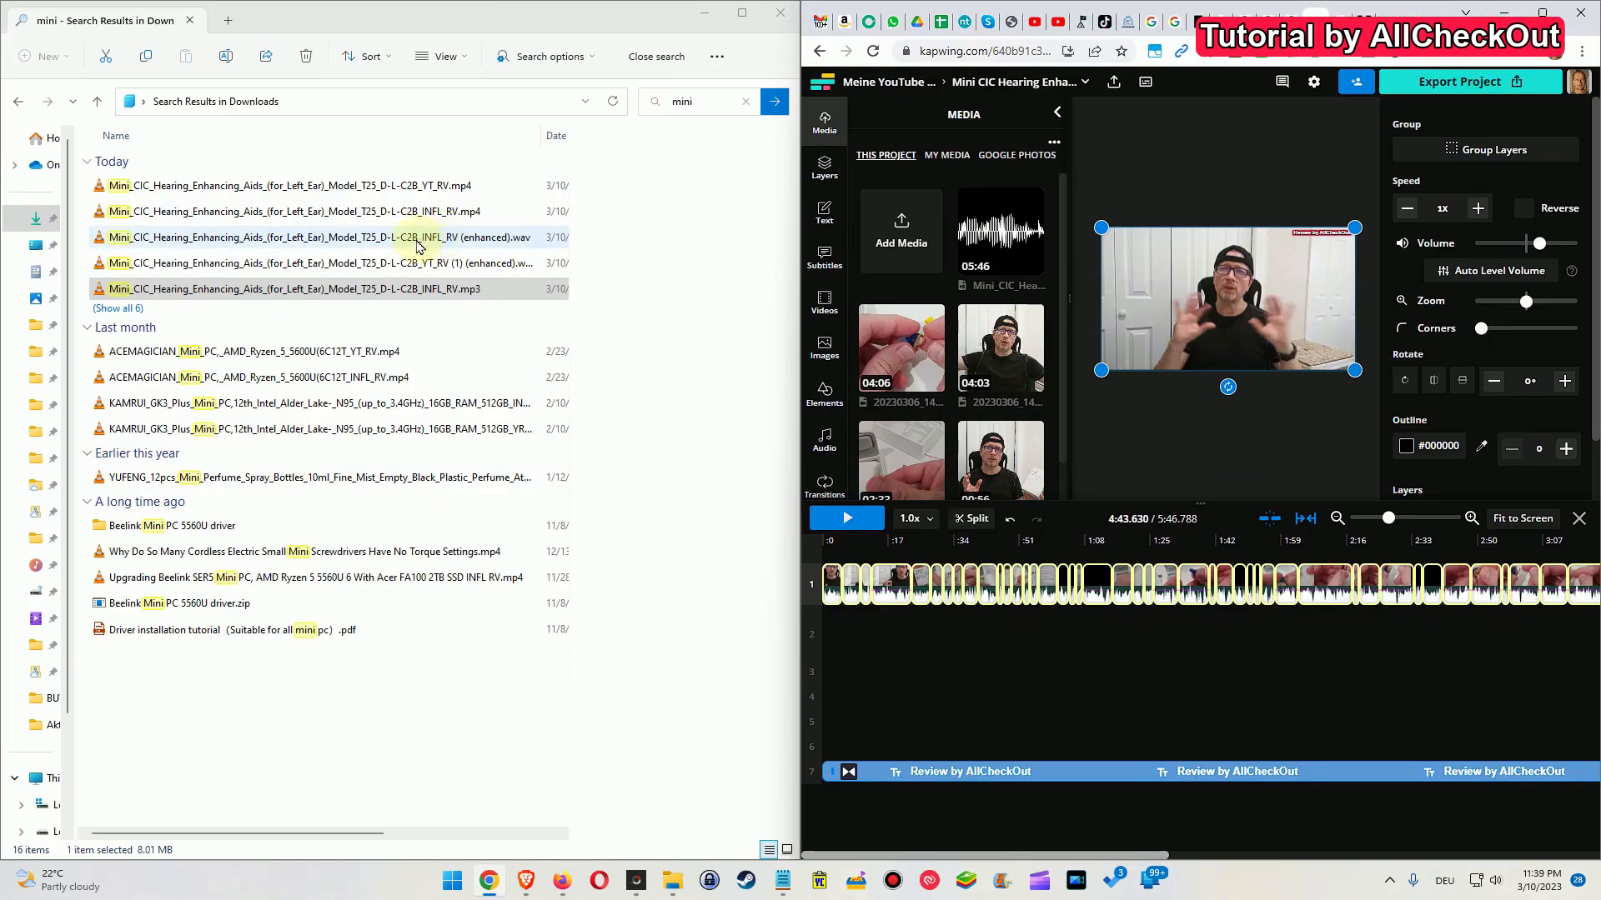
click(417, 242)
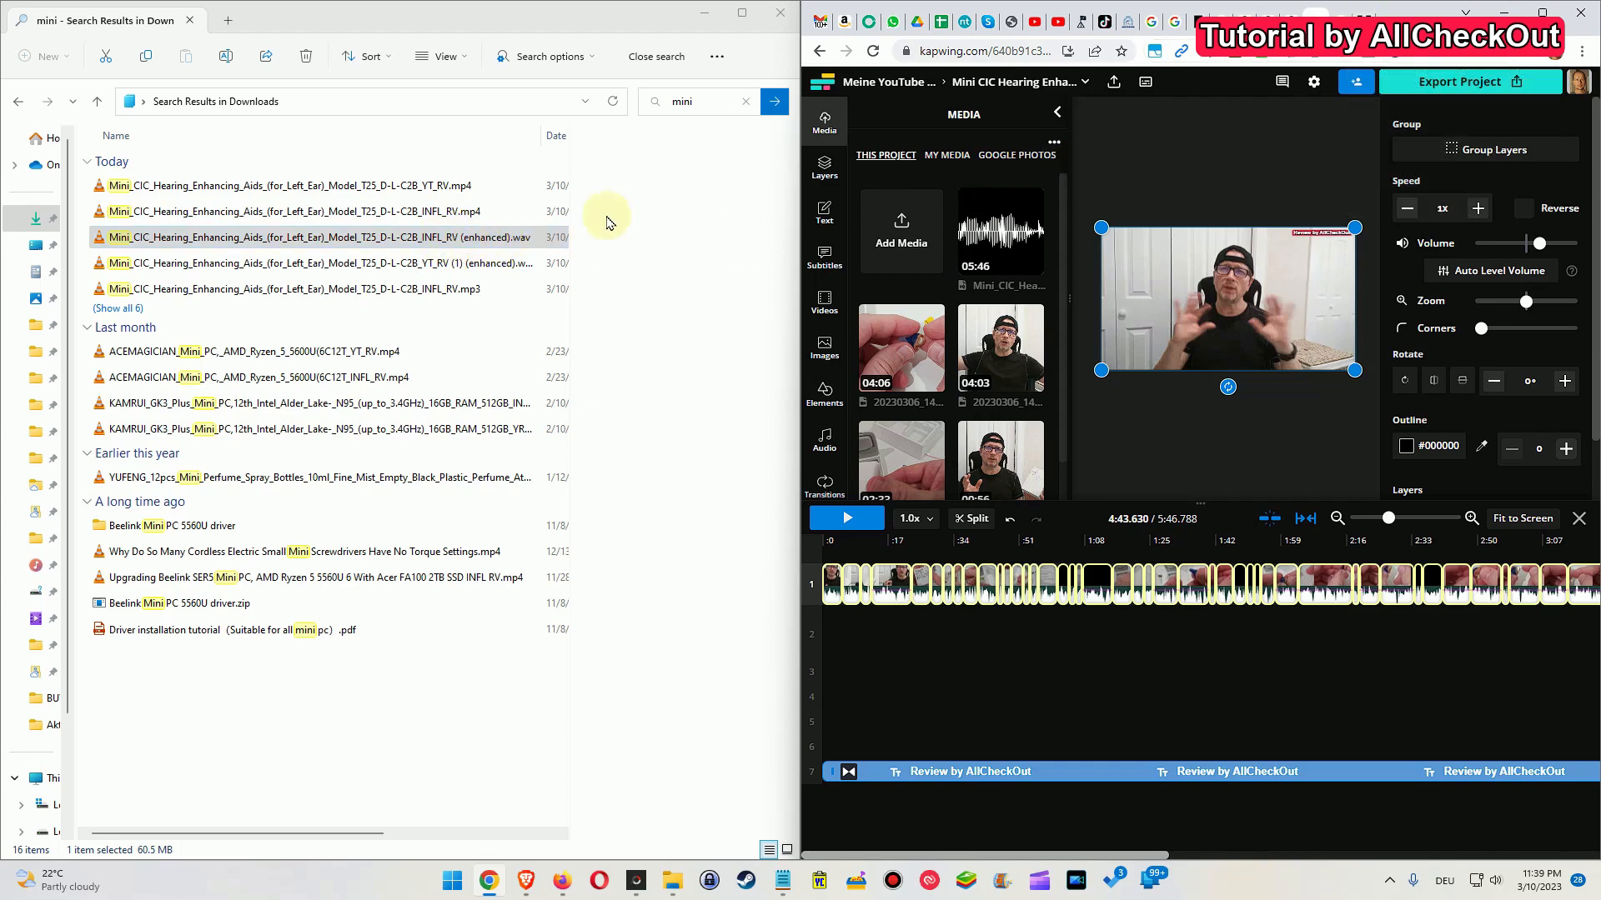
click(269, 240)
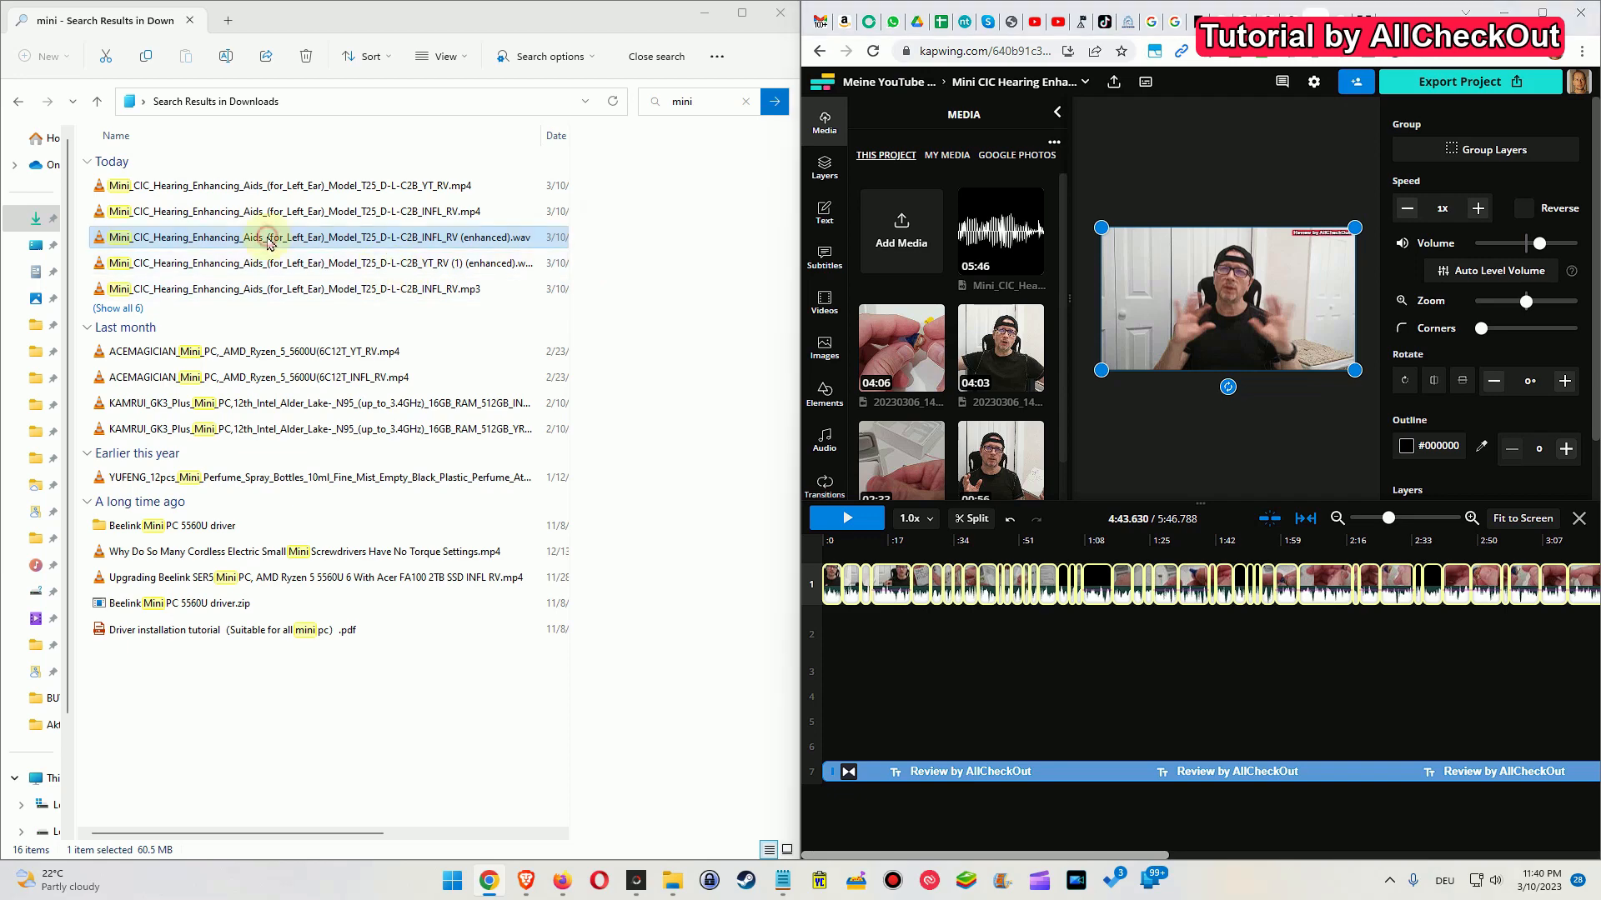
drag(269, 240, 932, 192)
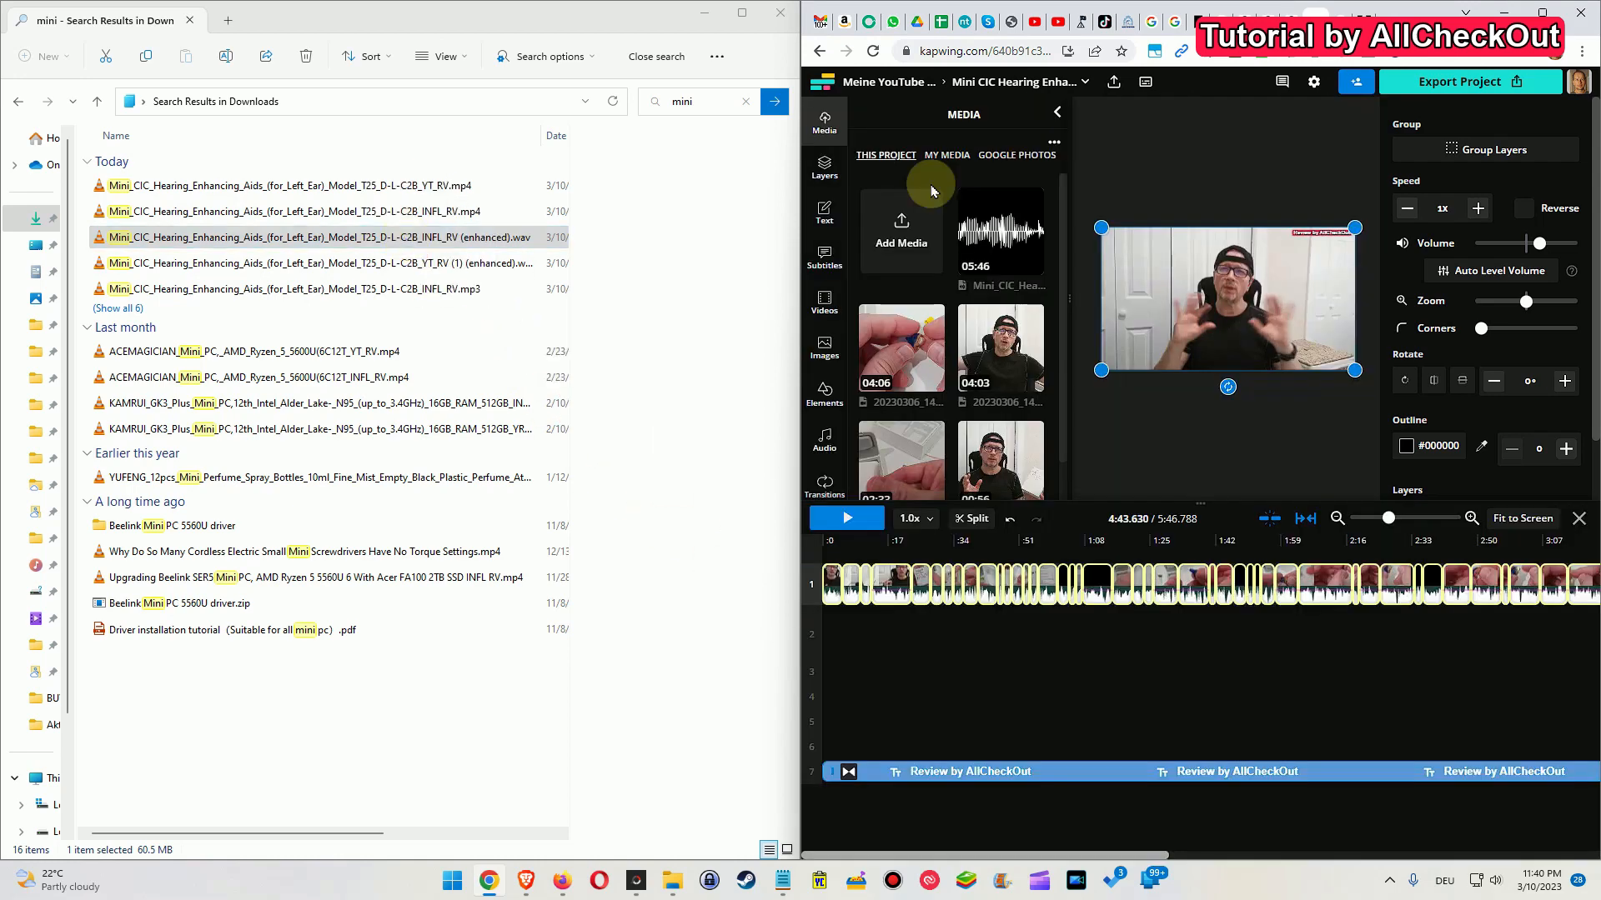
- Add the YT_RV (1) (enhanced).wav file to an empty timeline track and align it with the video's start
click(529, 263)
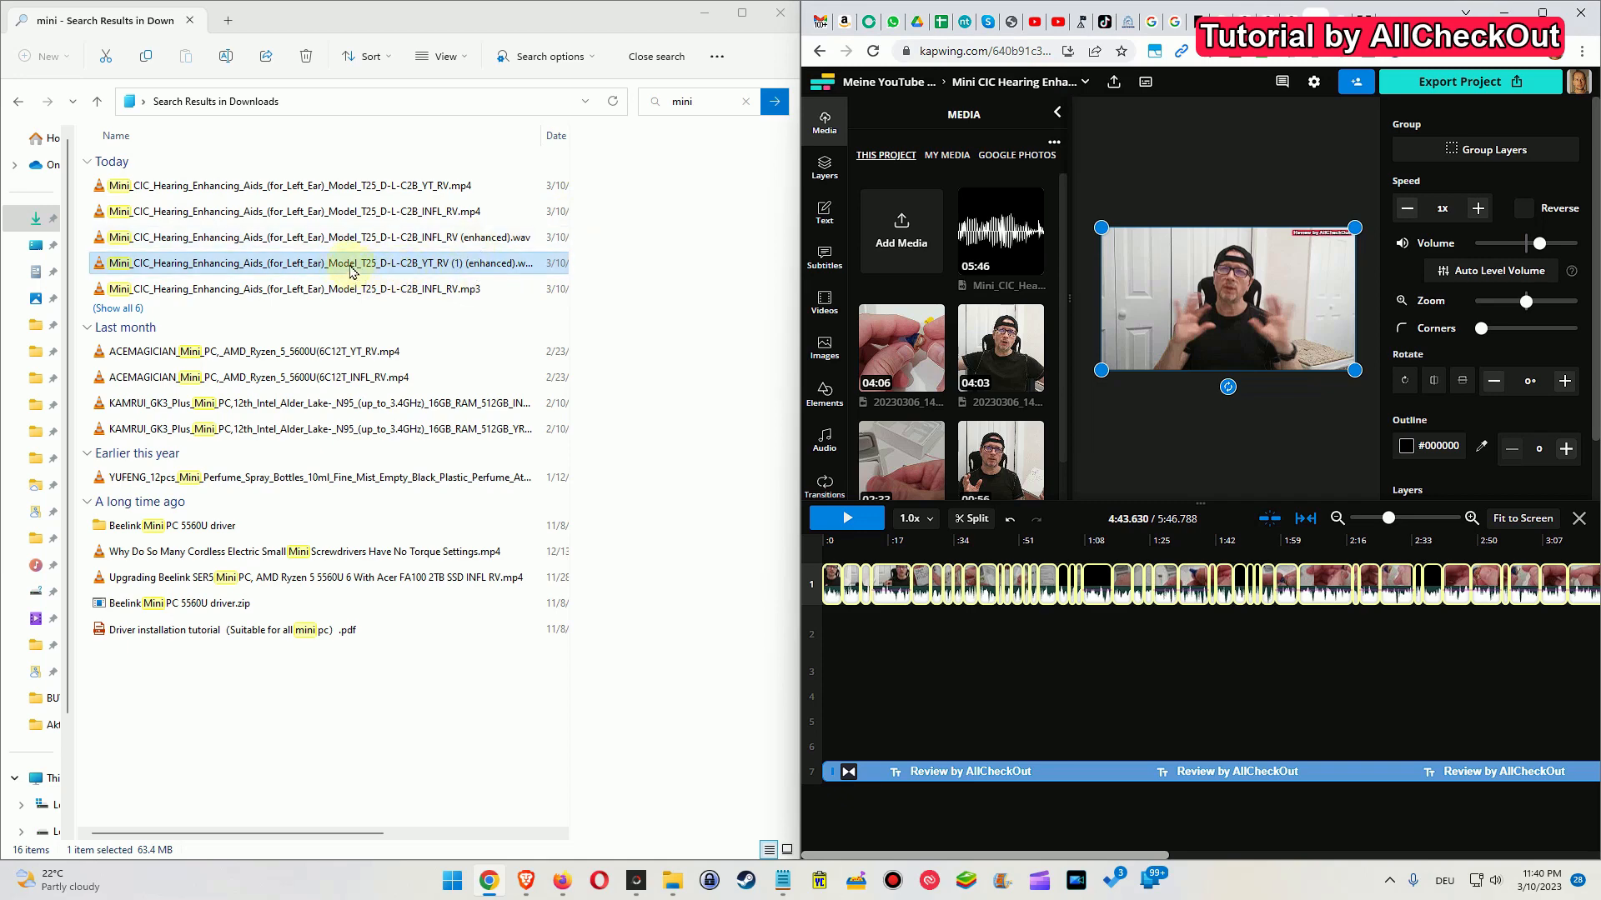
drag(350, 271, 875, 674)
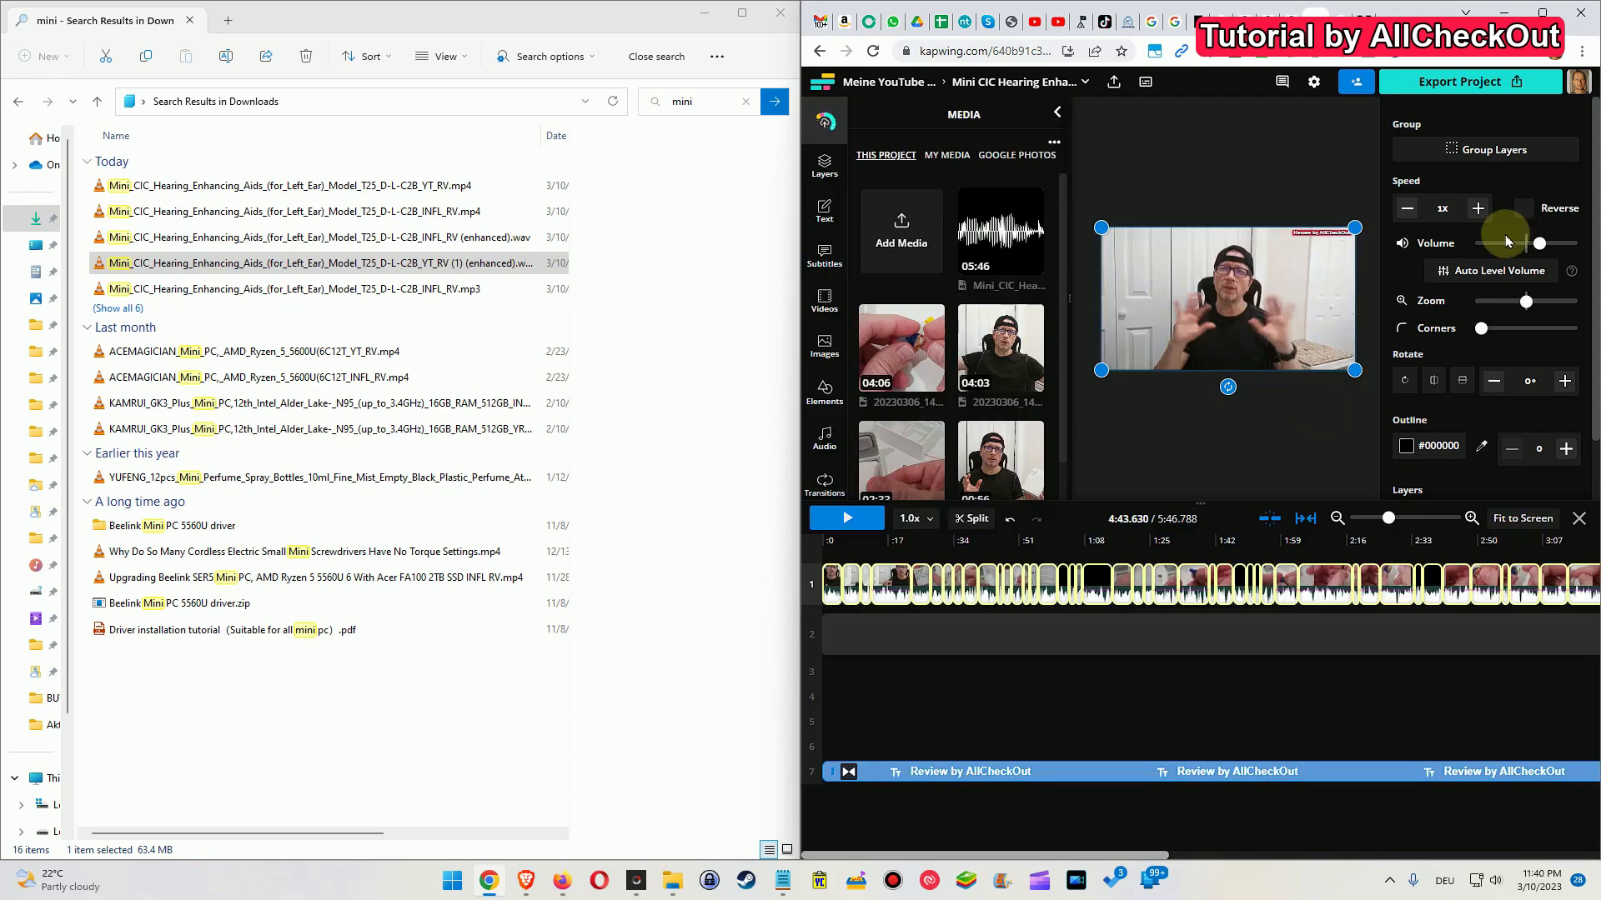
key(super+Up)
drag(863, 742, 257, 733)
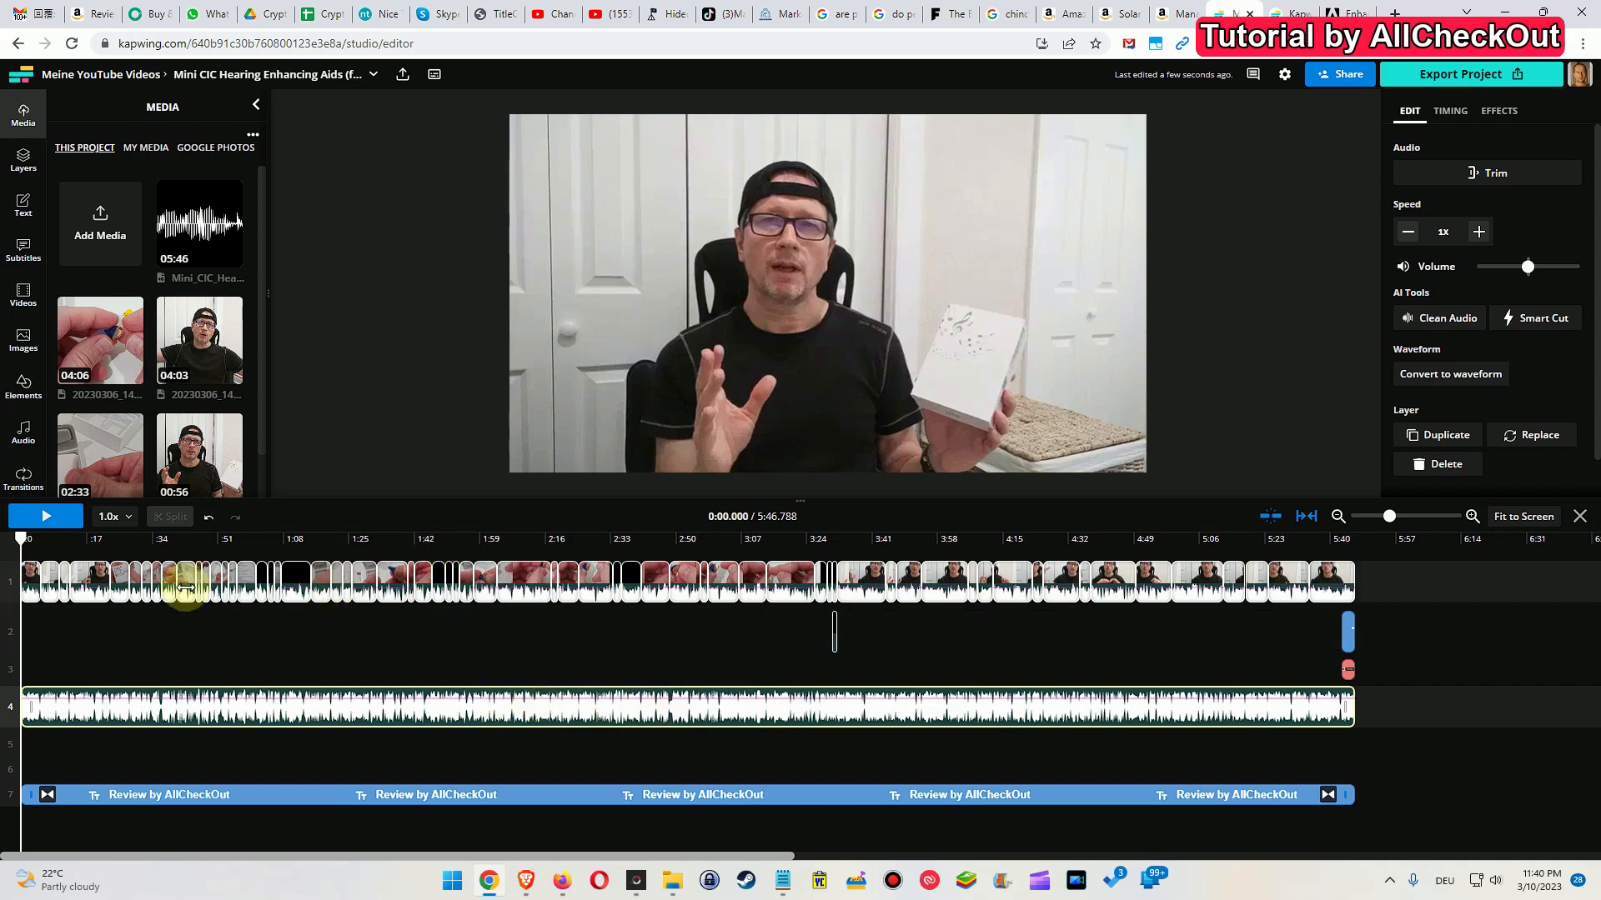
- Mute the enhanced audio layer and play the section around 0:17 to 0:24 to hear the clips' original sound
click(102, 540)
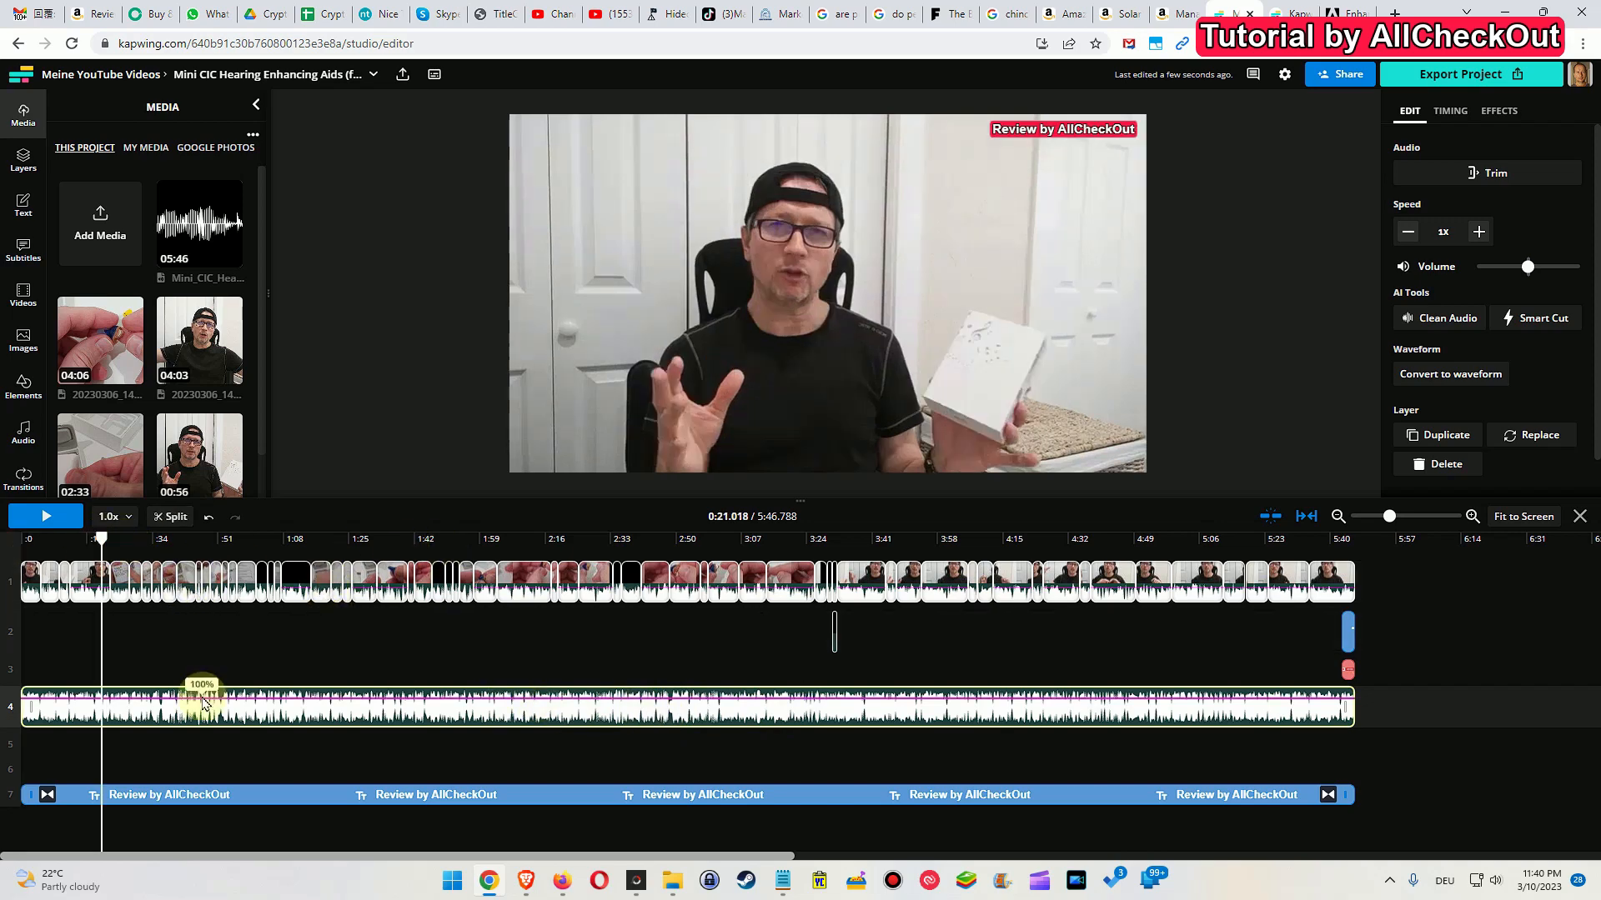
drag(202, 699, 204, 746)
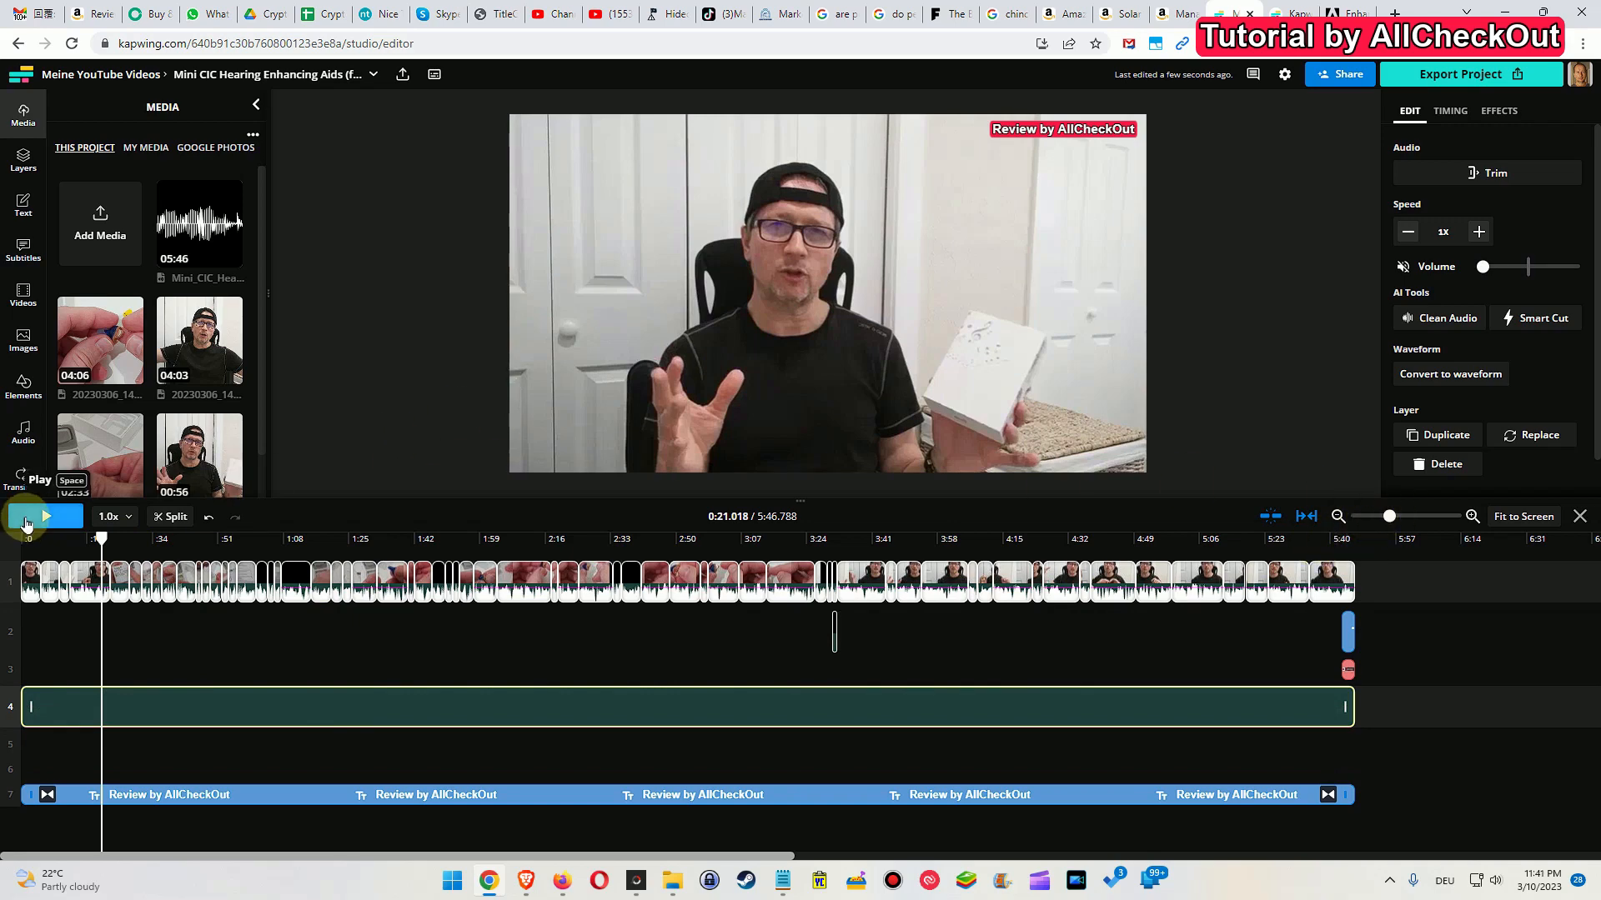
click(44, 519)
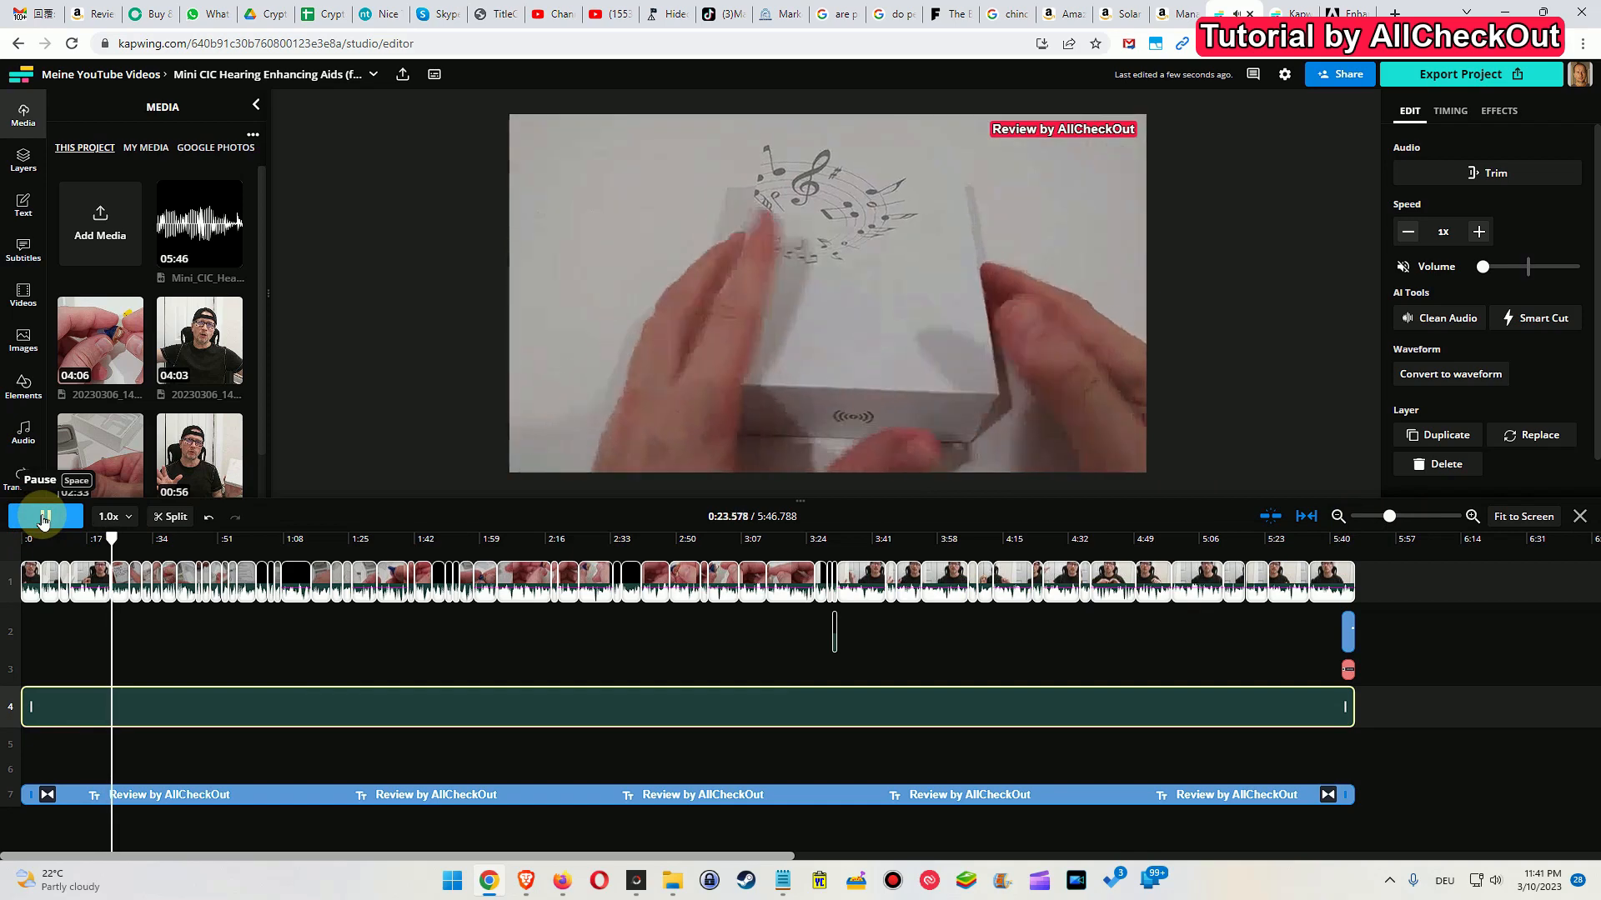
click(79, 546)
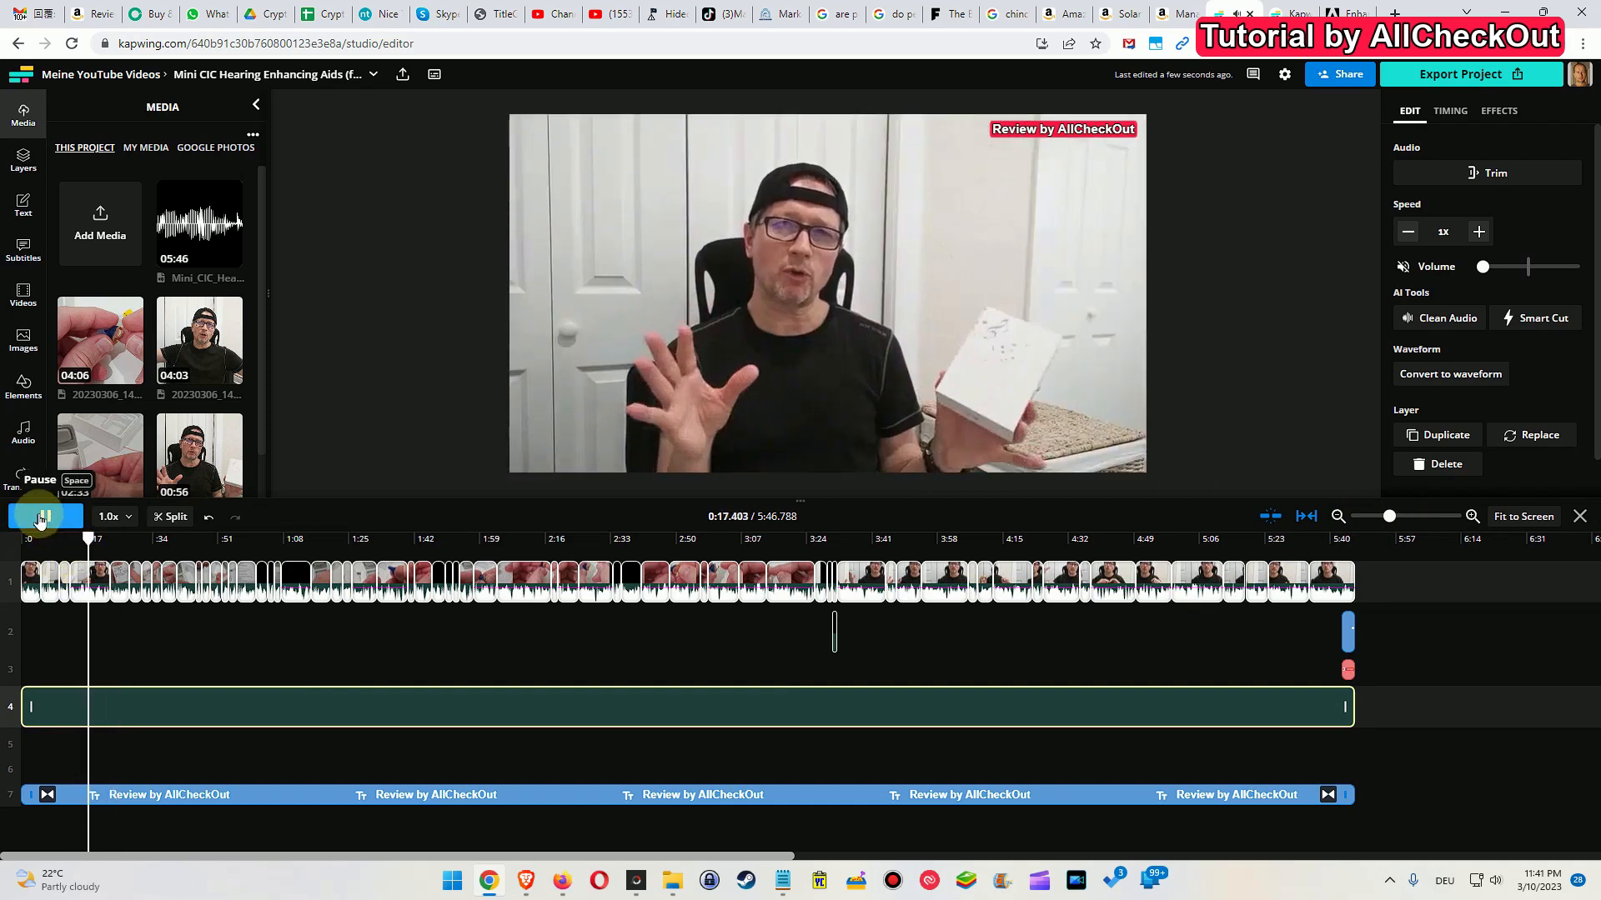
click(40, 518)
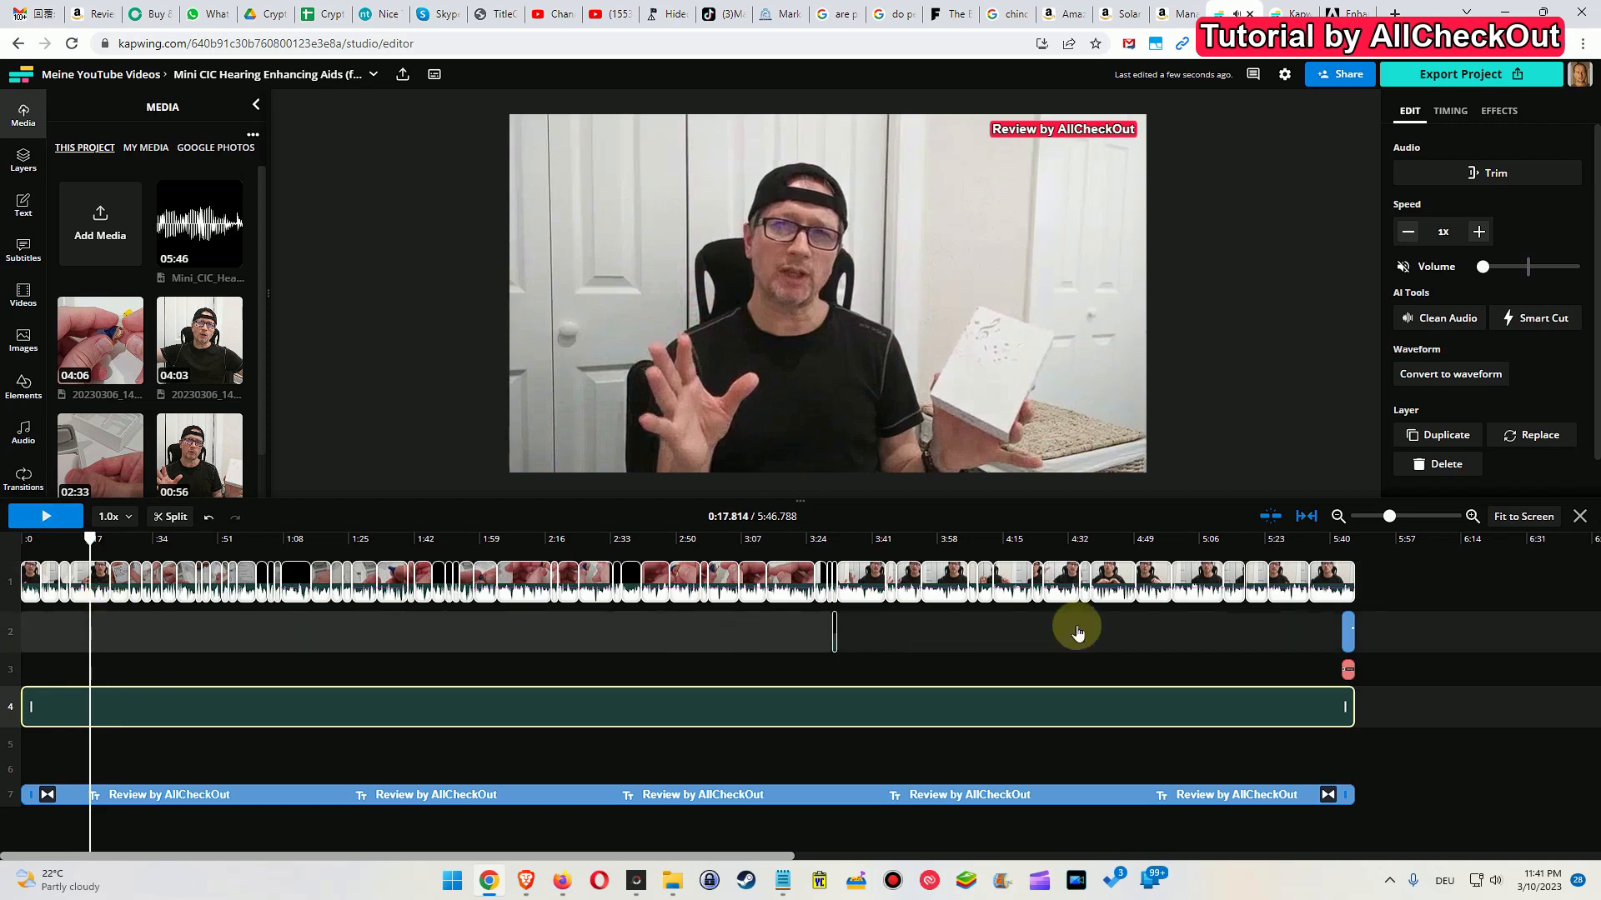
- Select all video clips on track 1 and set their volume to 0%
click(1394, 590)
click(1464, 244)
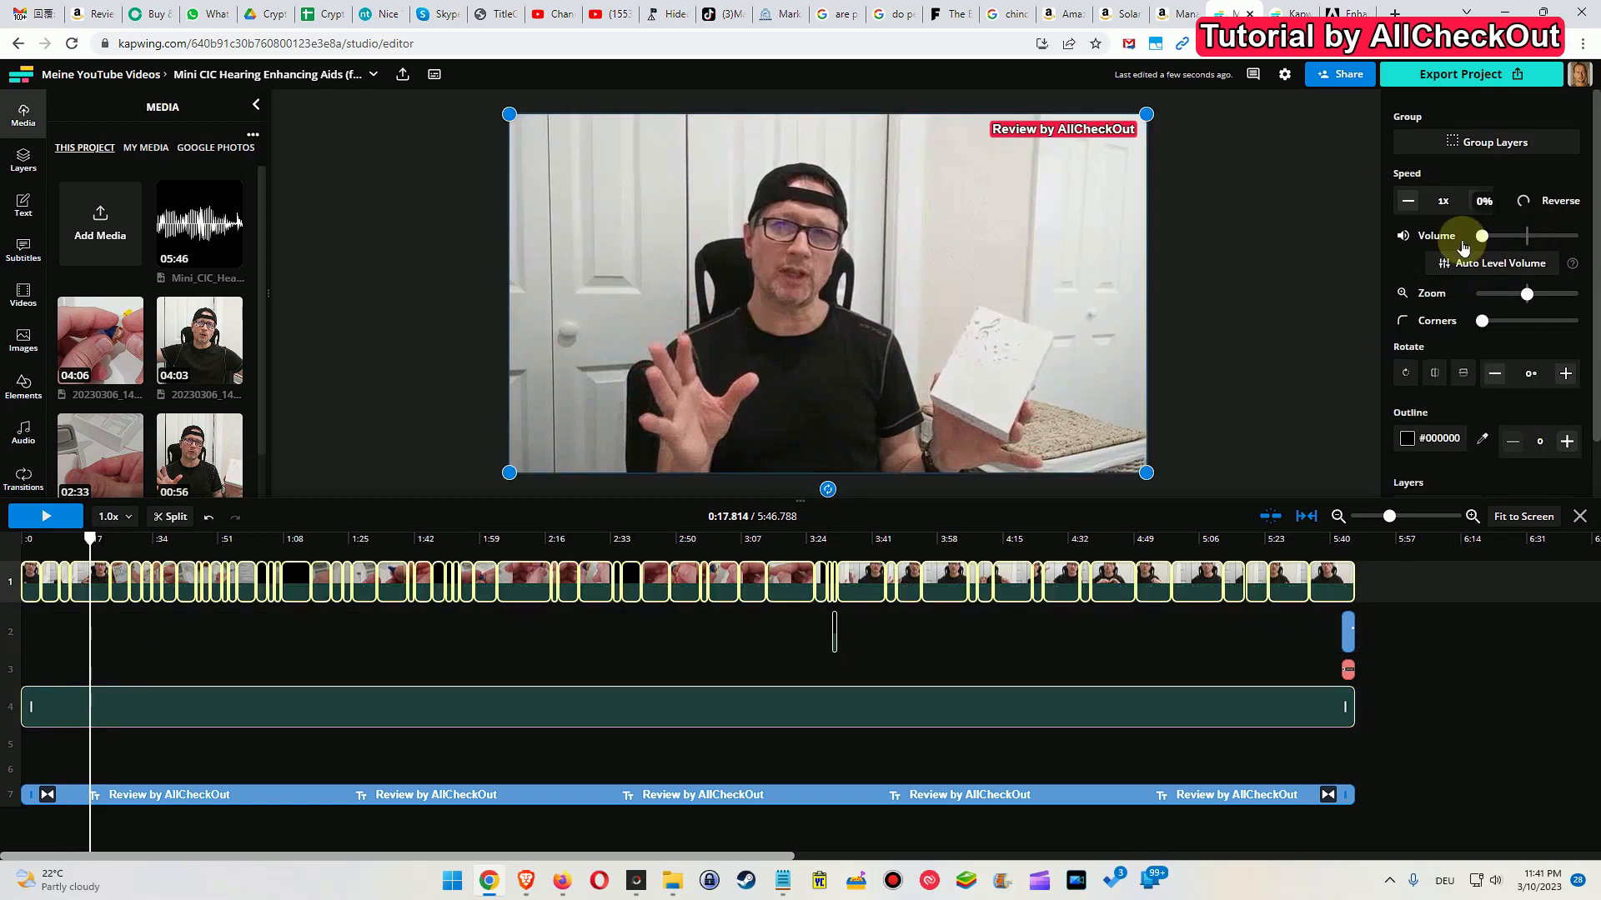
- Raise the enhanced audio layer's volume to nearly 100% and play the video from about 0:17
click(395, 709)
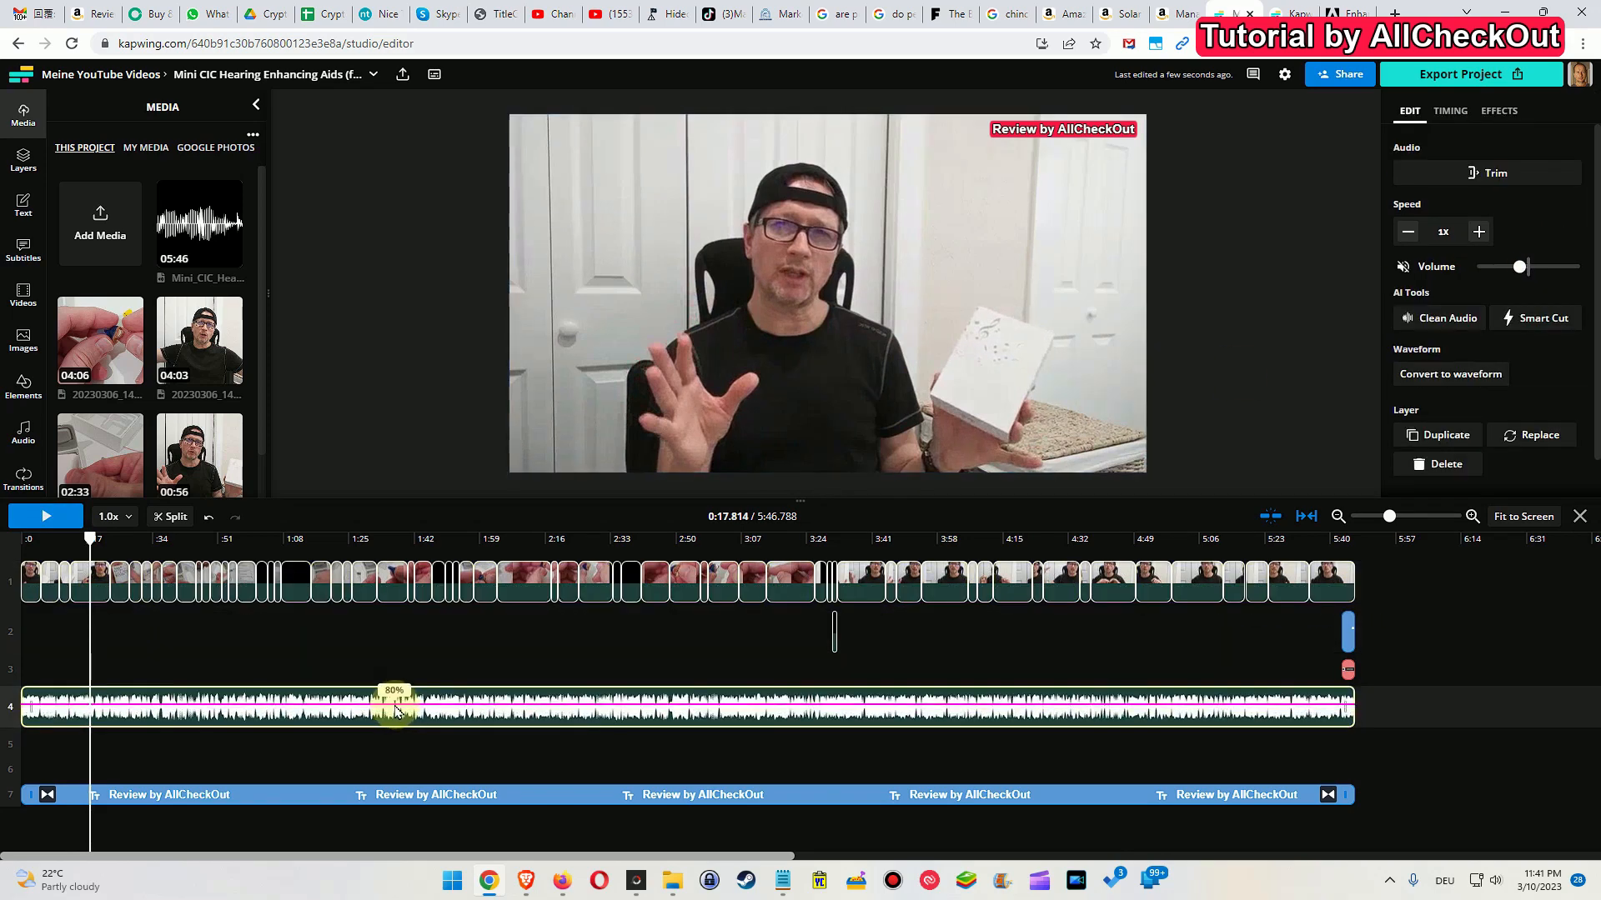
drag(395, 709, 394, 697)
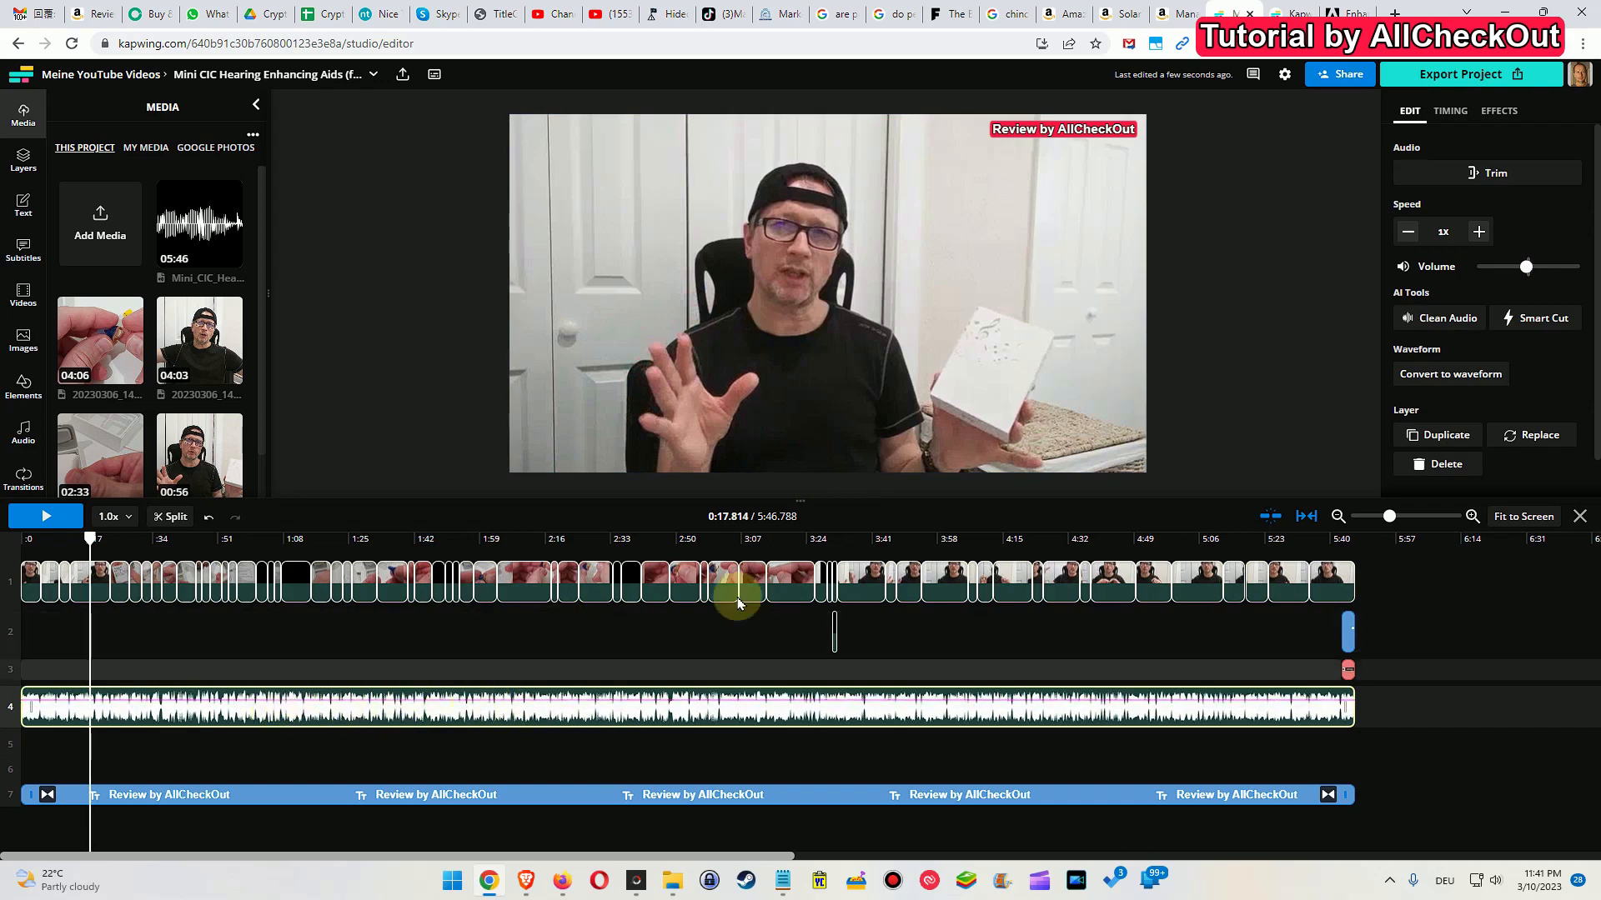
click(50, 518)
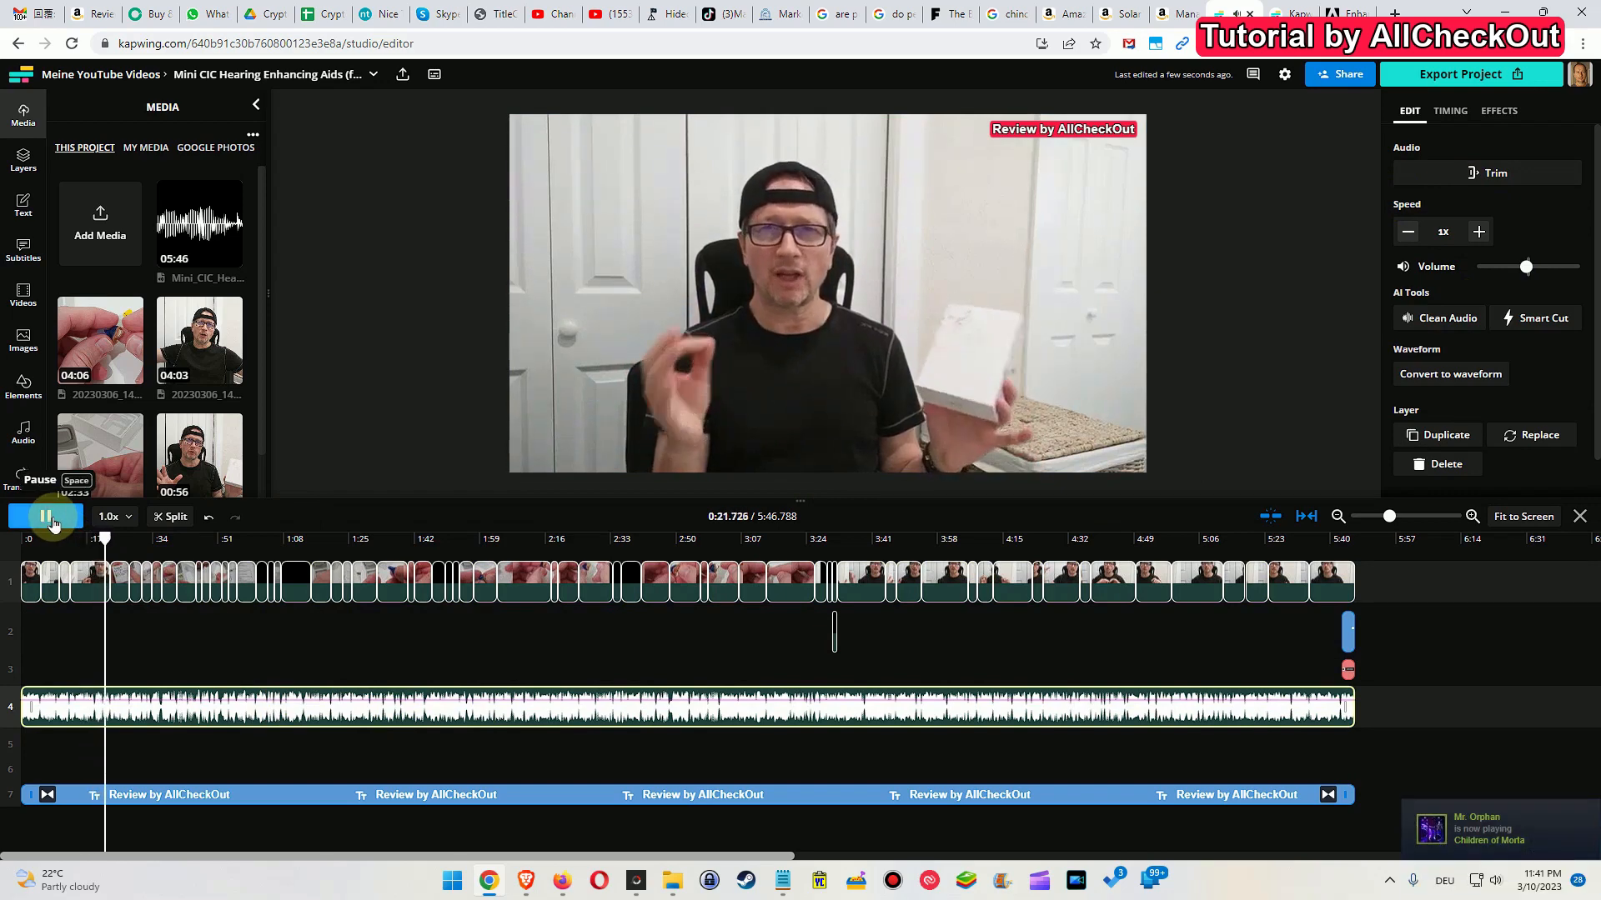
- Restore the track 1 clips' original sound, mute the enhanced audio layer and play briefly from about 2:25
click(53, 523)
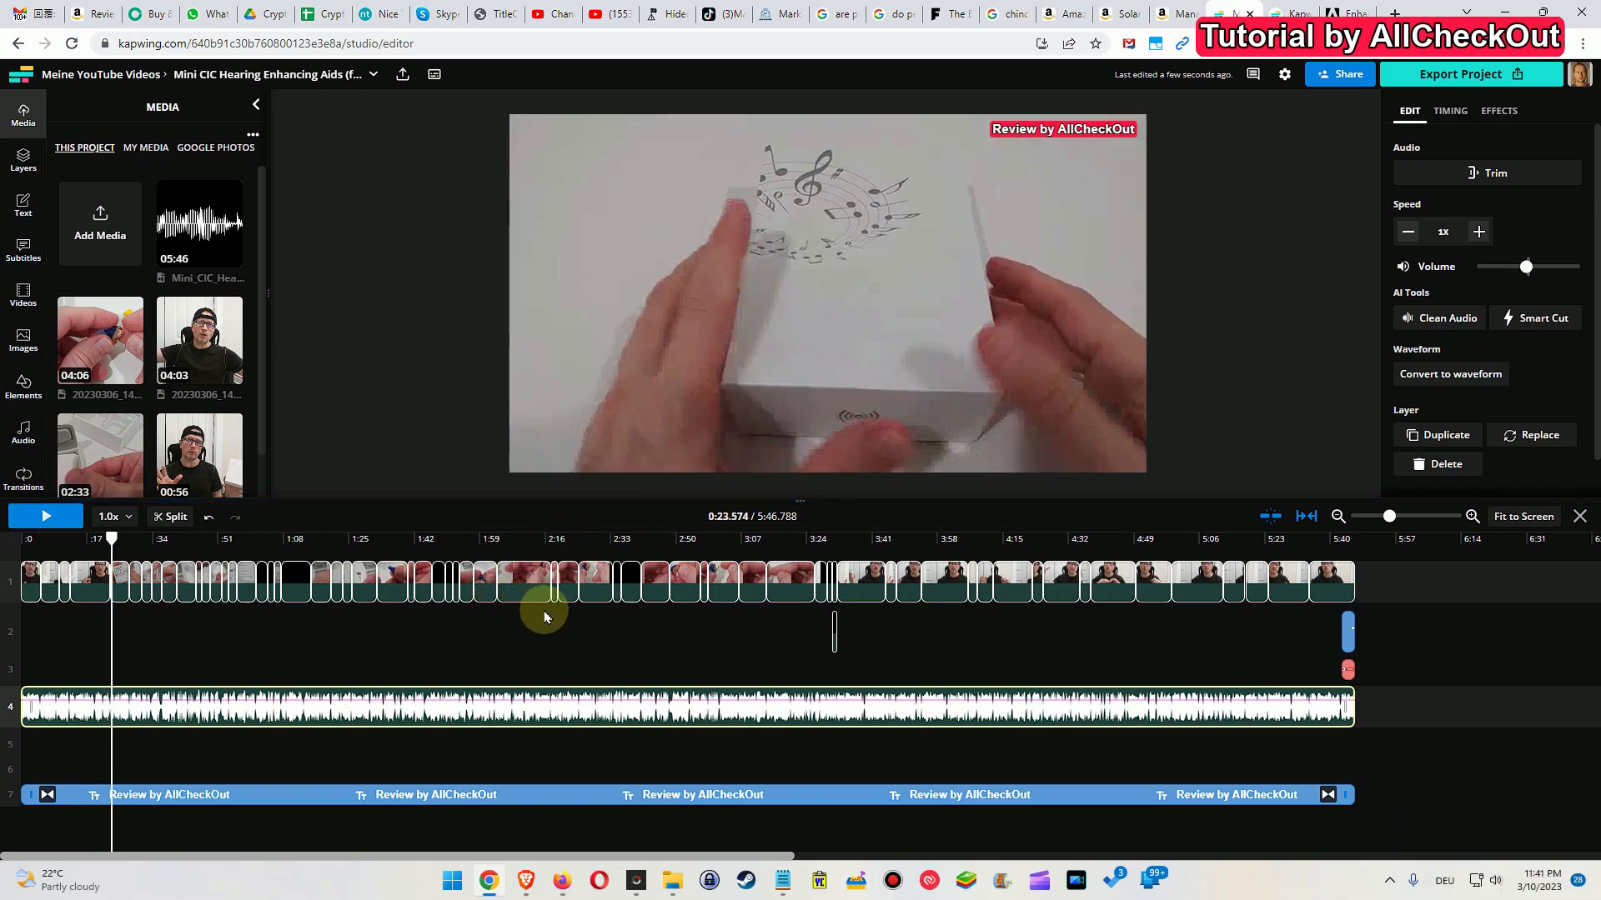
click(580, 538)
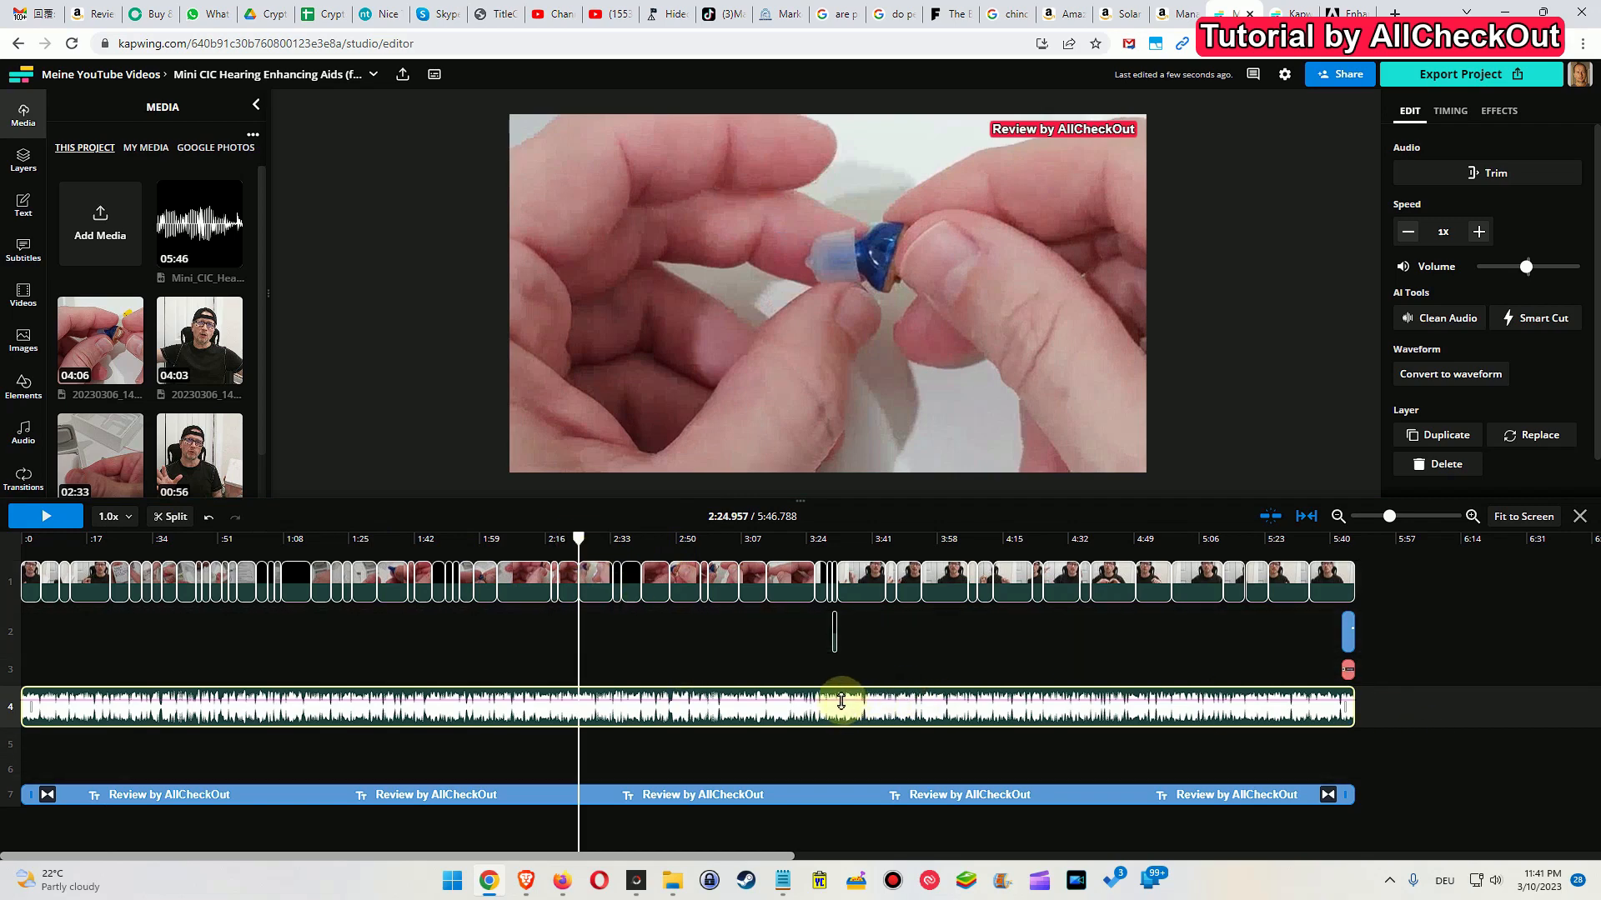
click(1474, 574)
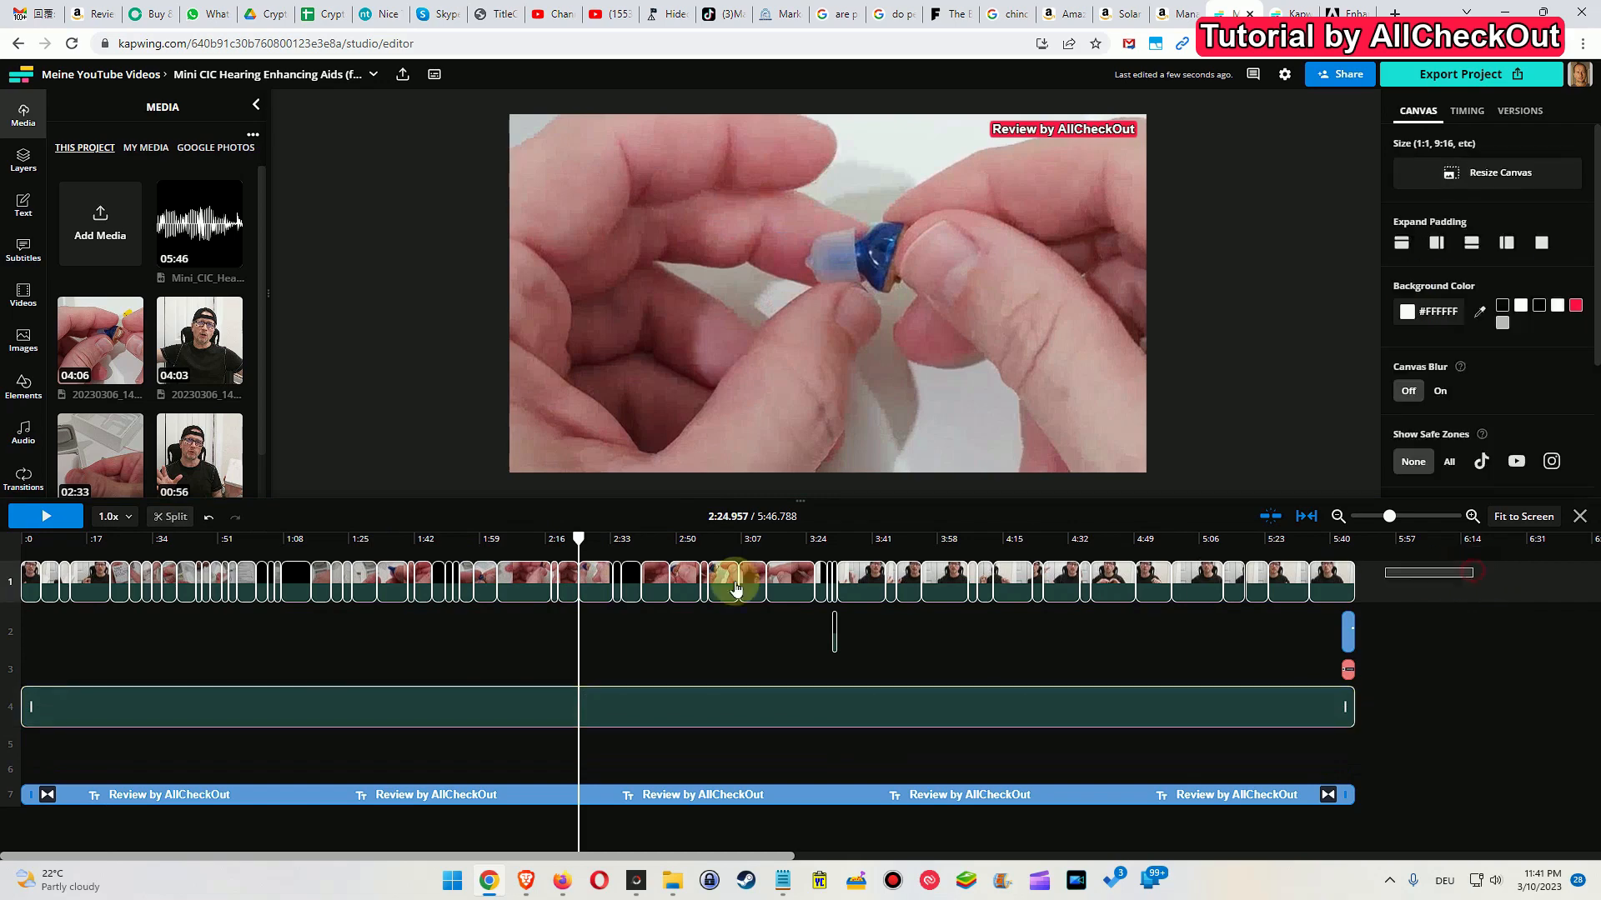
click(736, 588)
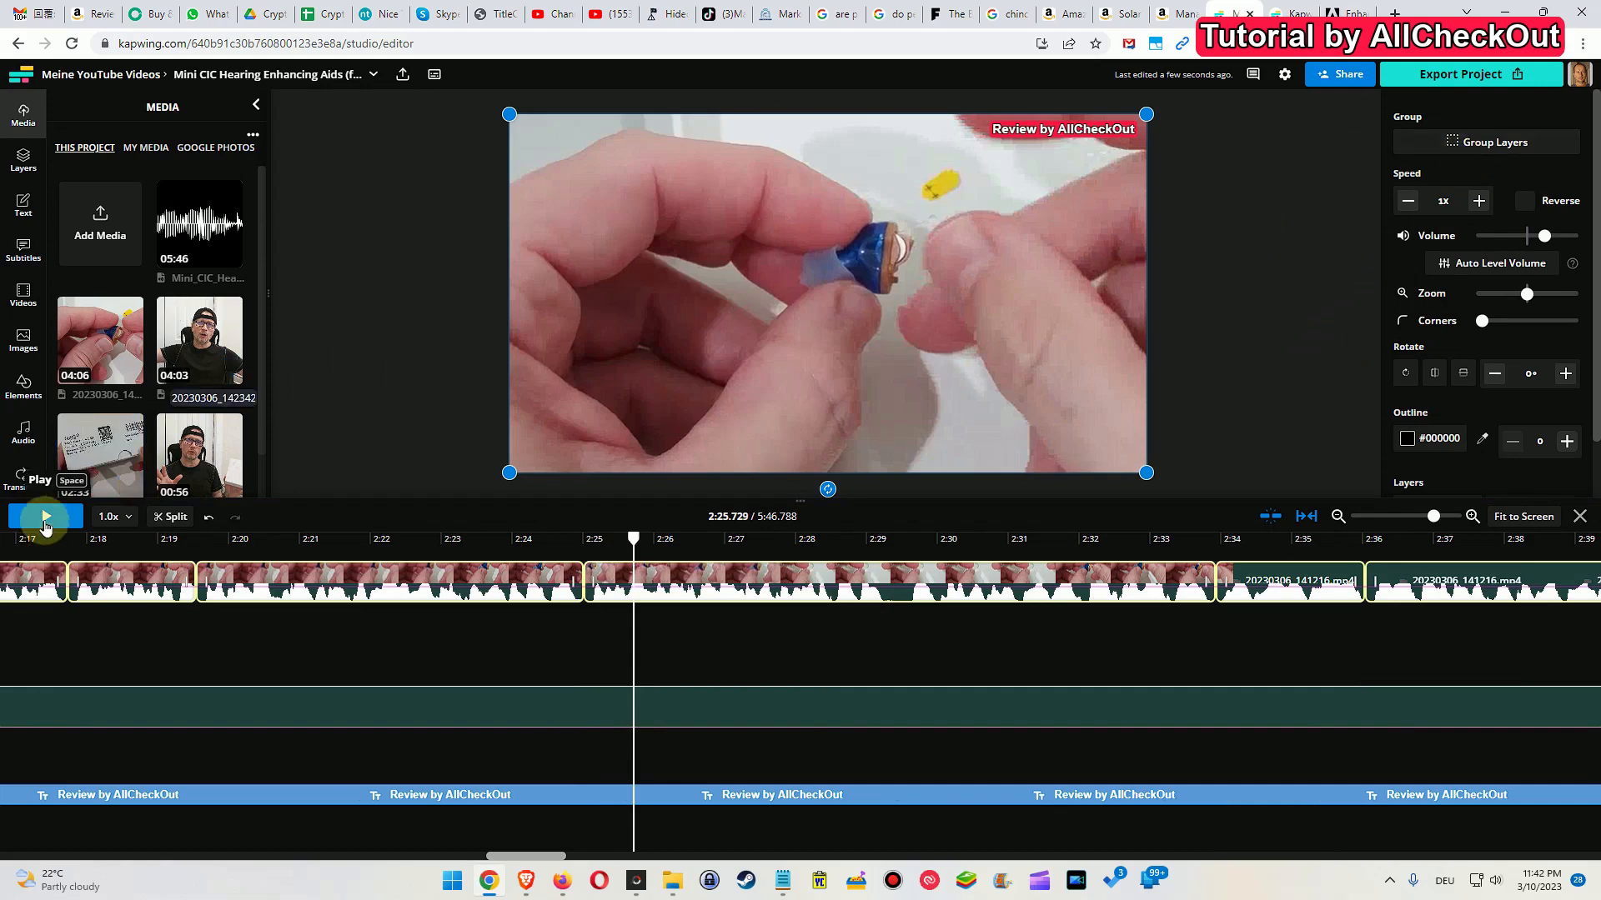
click(46, 521)
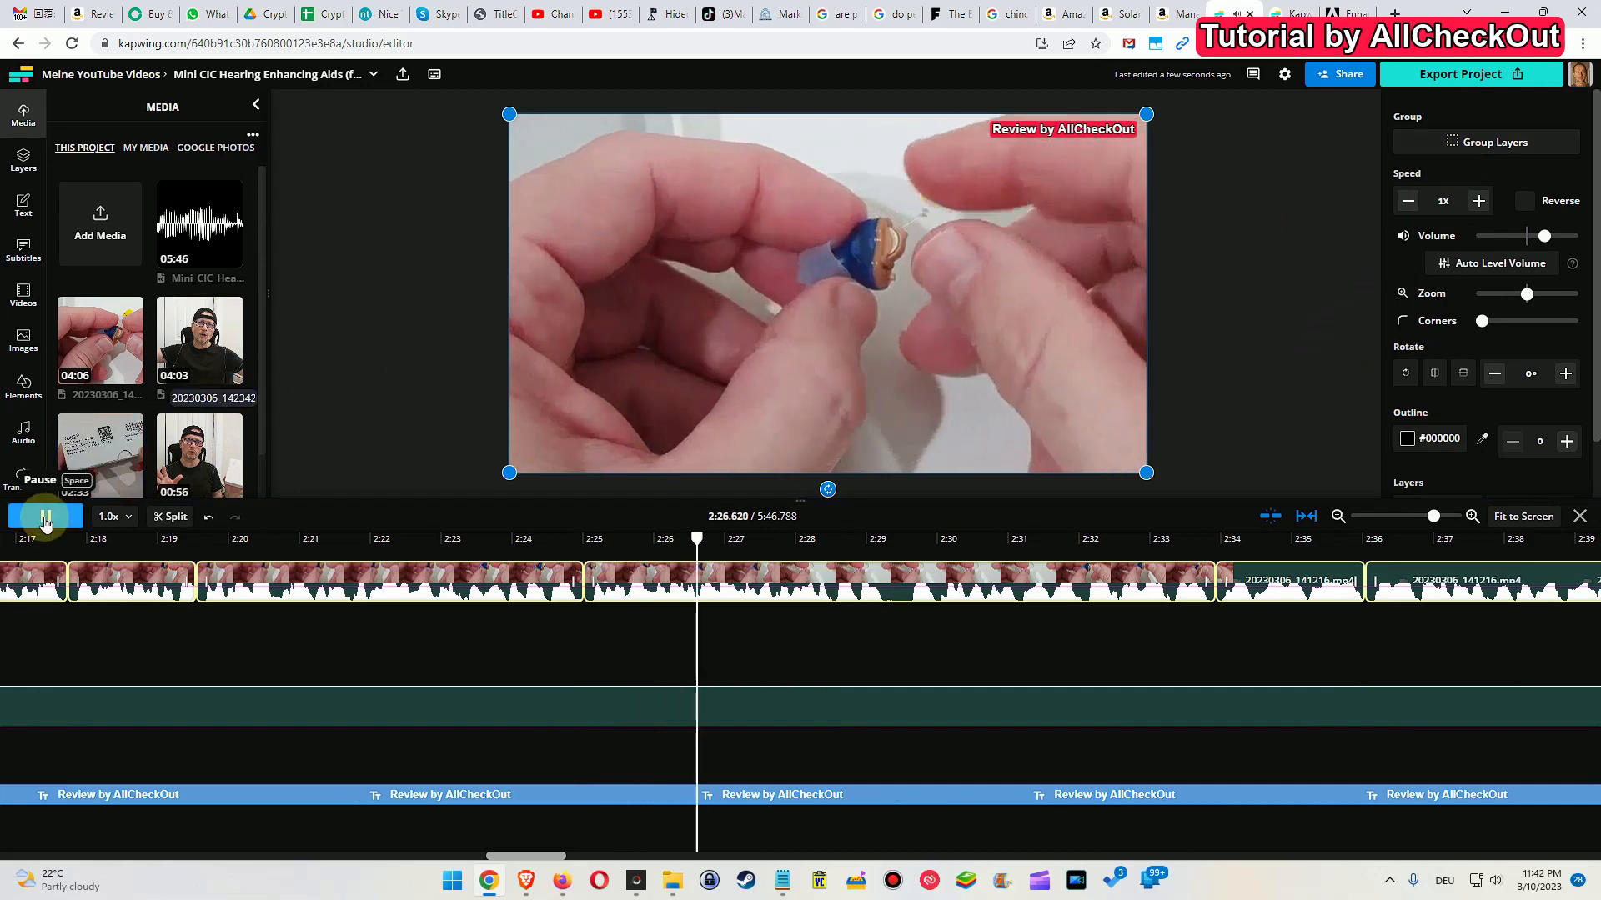
click(46, 521)
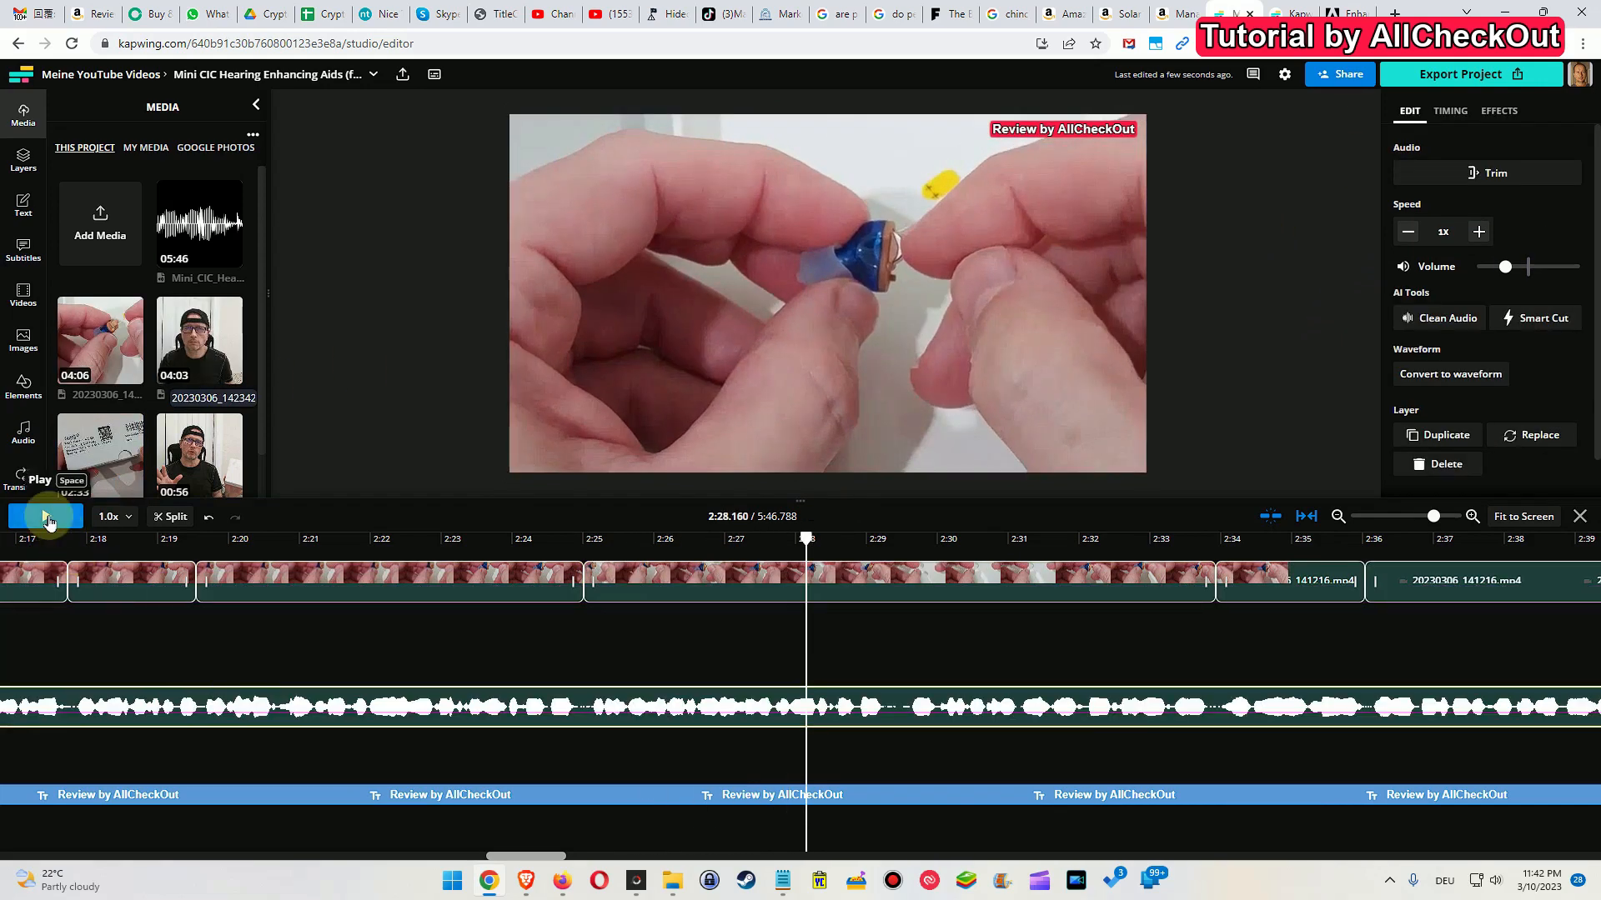
- Play the enhanced audio from about 2:28, raise its volume to just over 80% and return the playhead to about 2:27
click(47, 521)
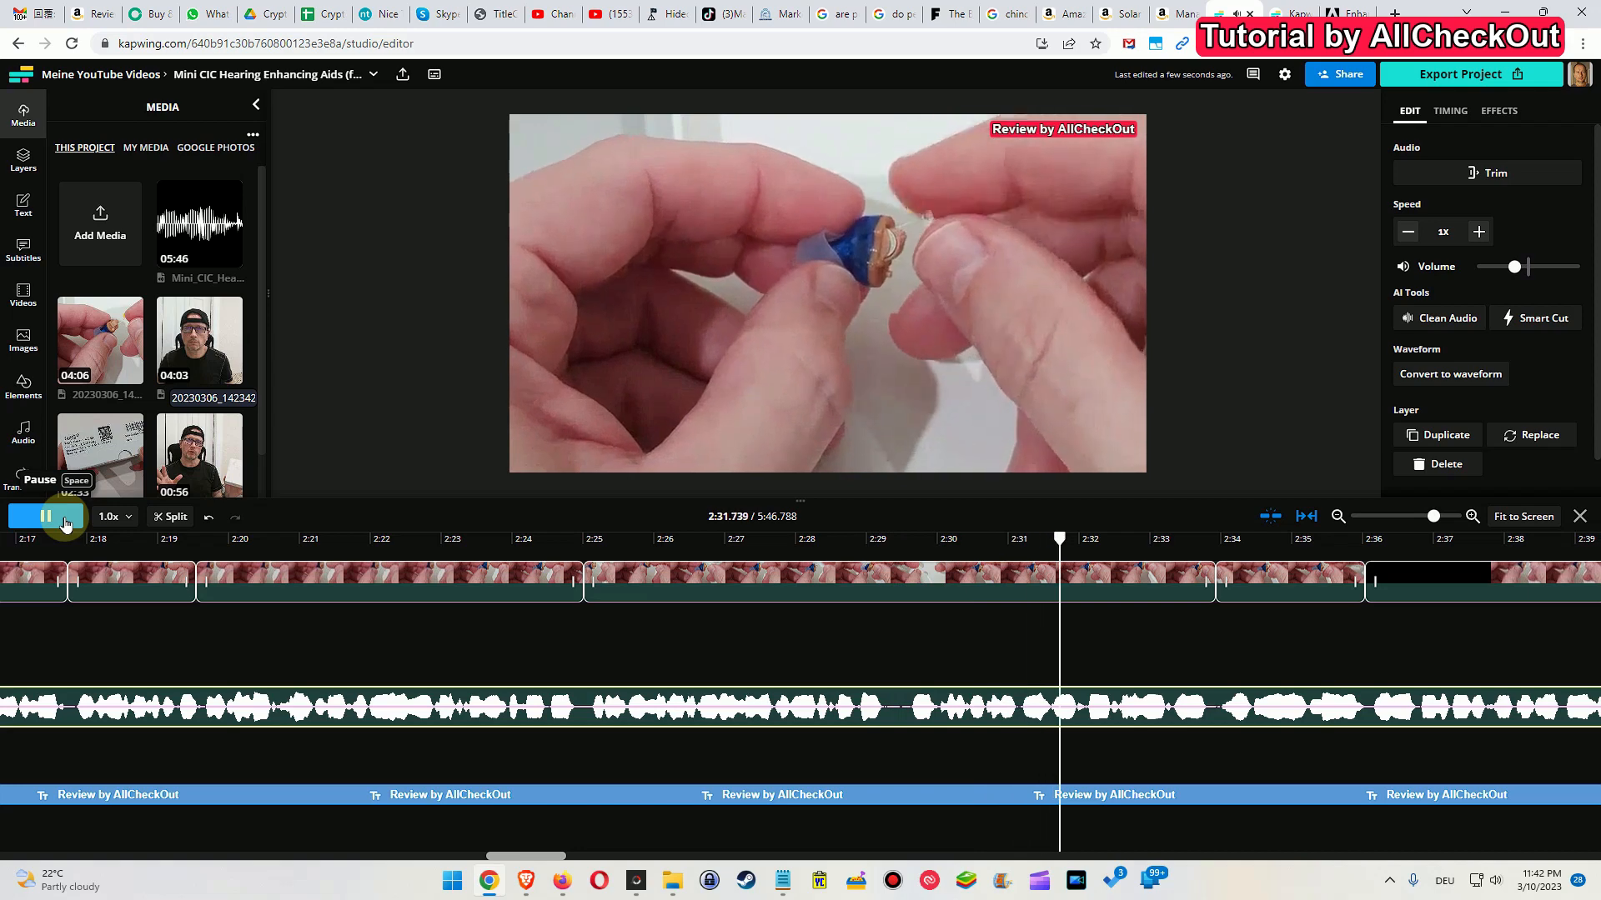
click(66, 521)
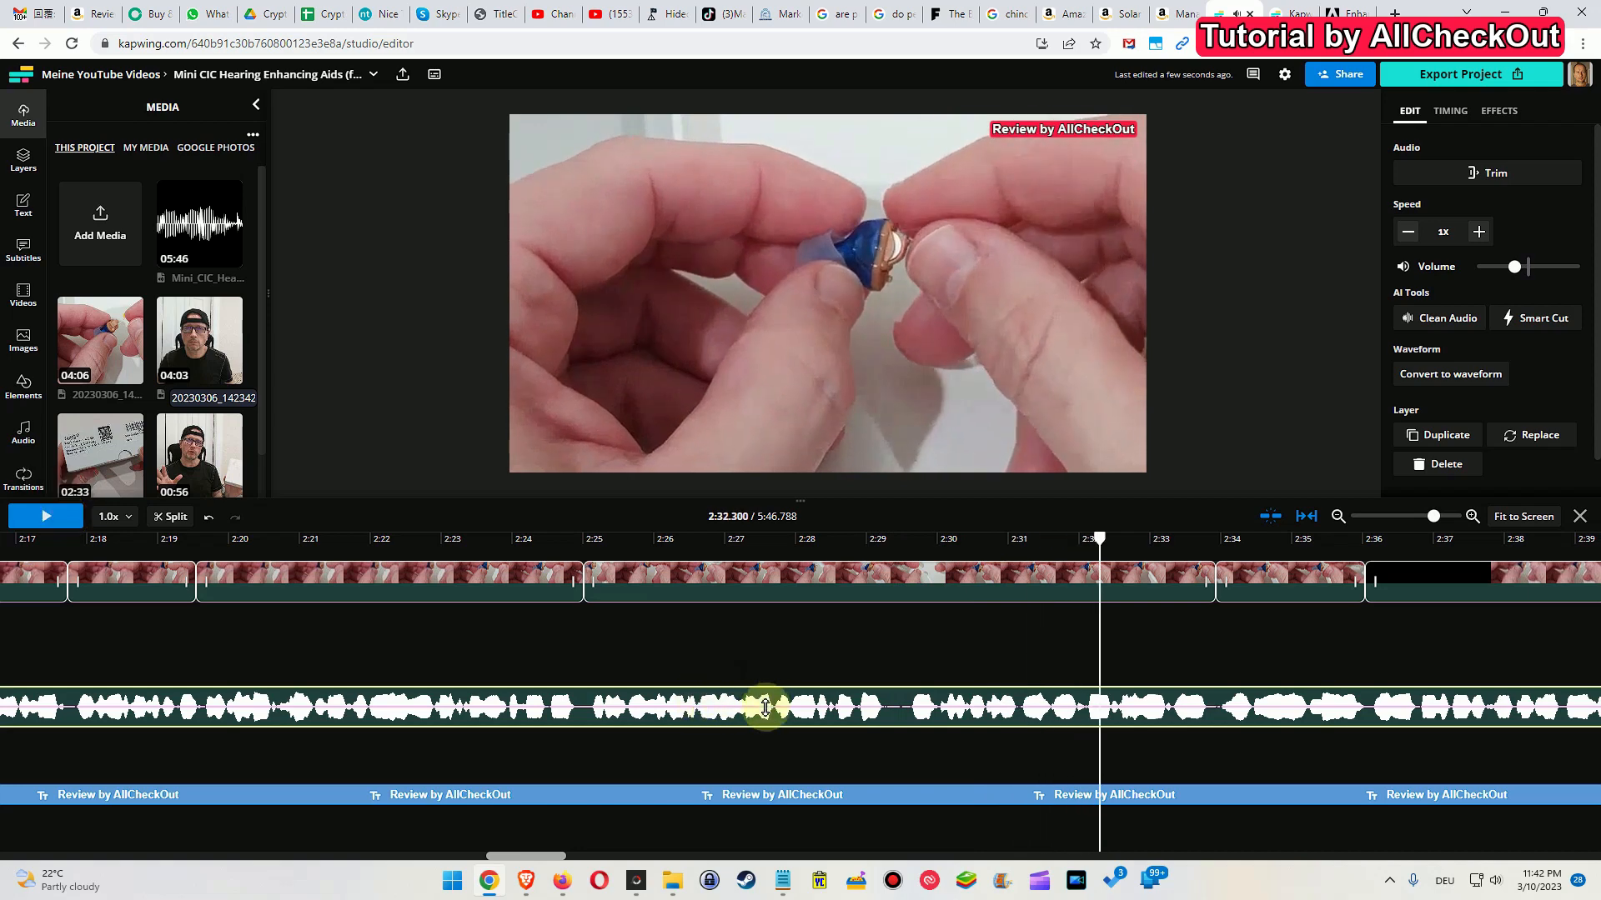
drag(766, 707, 765, 711)
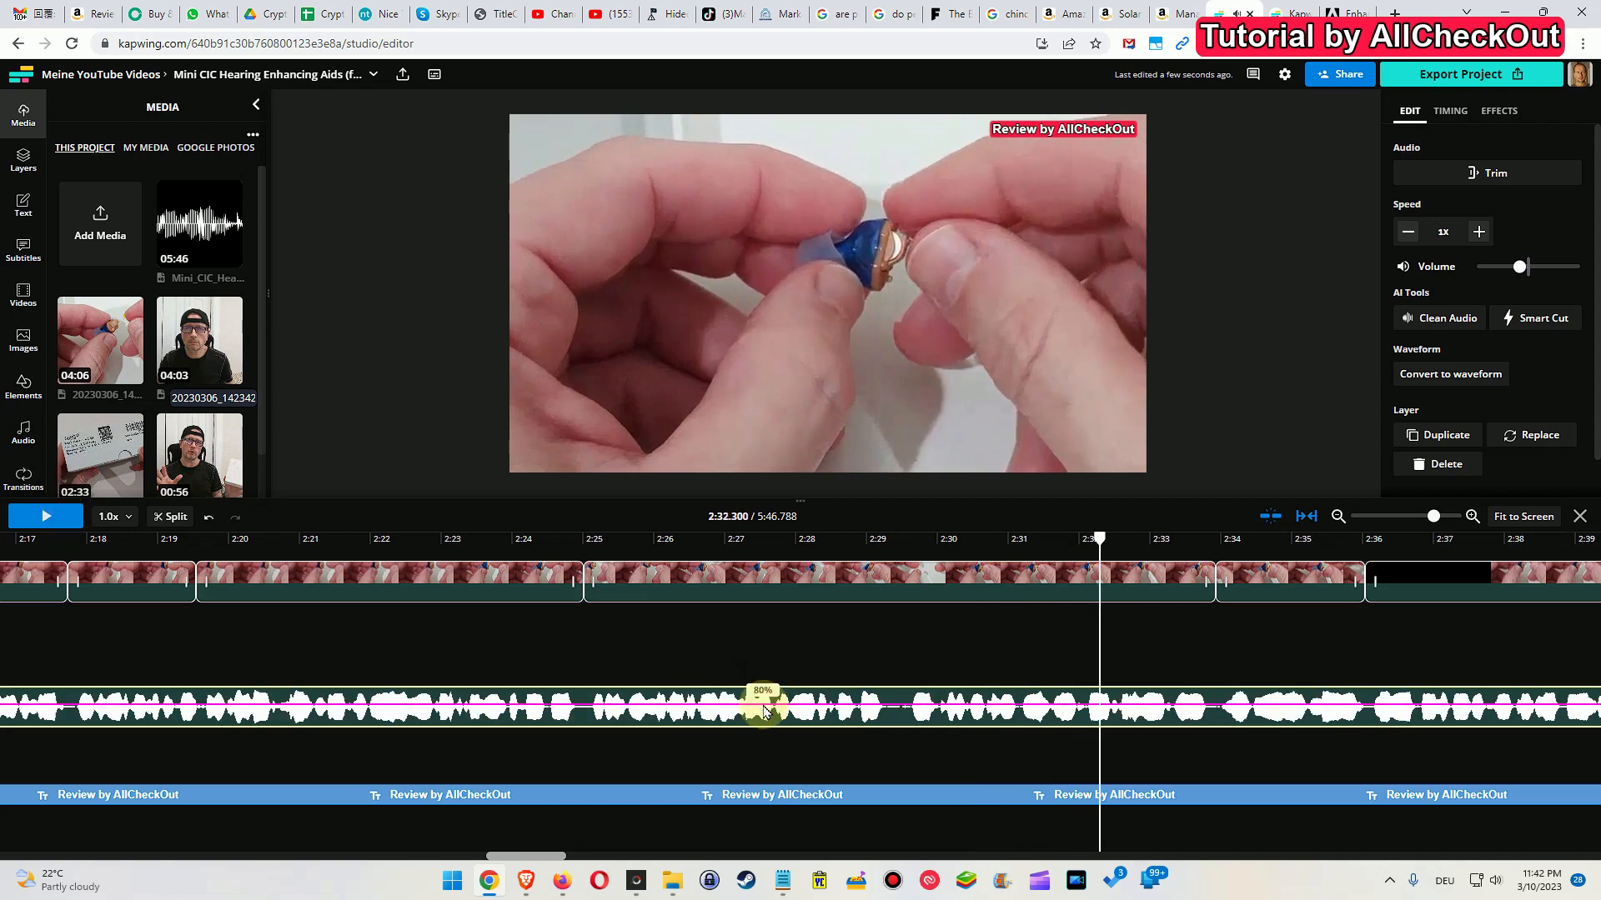
click(717, 539)
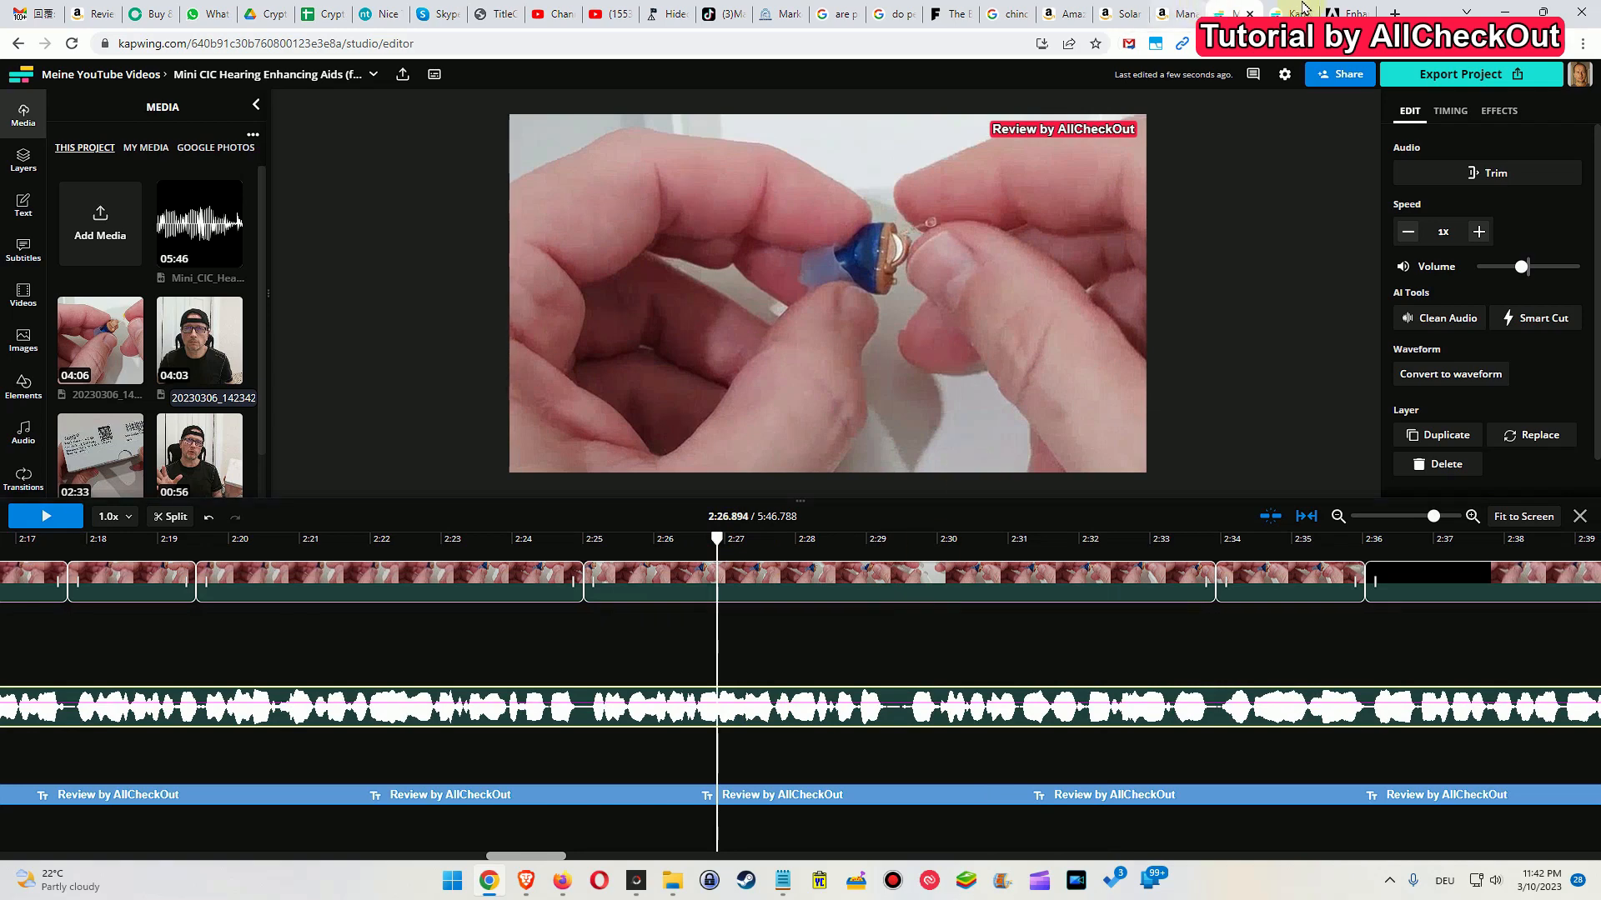
- Switch to Adobe Podcast to view the Sample.mp3 speech enhancement example, and return to the Kapwing project
click(1337, 7)
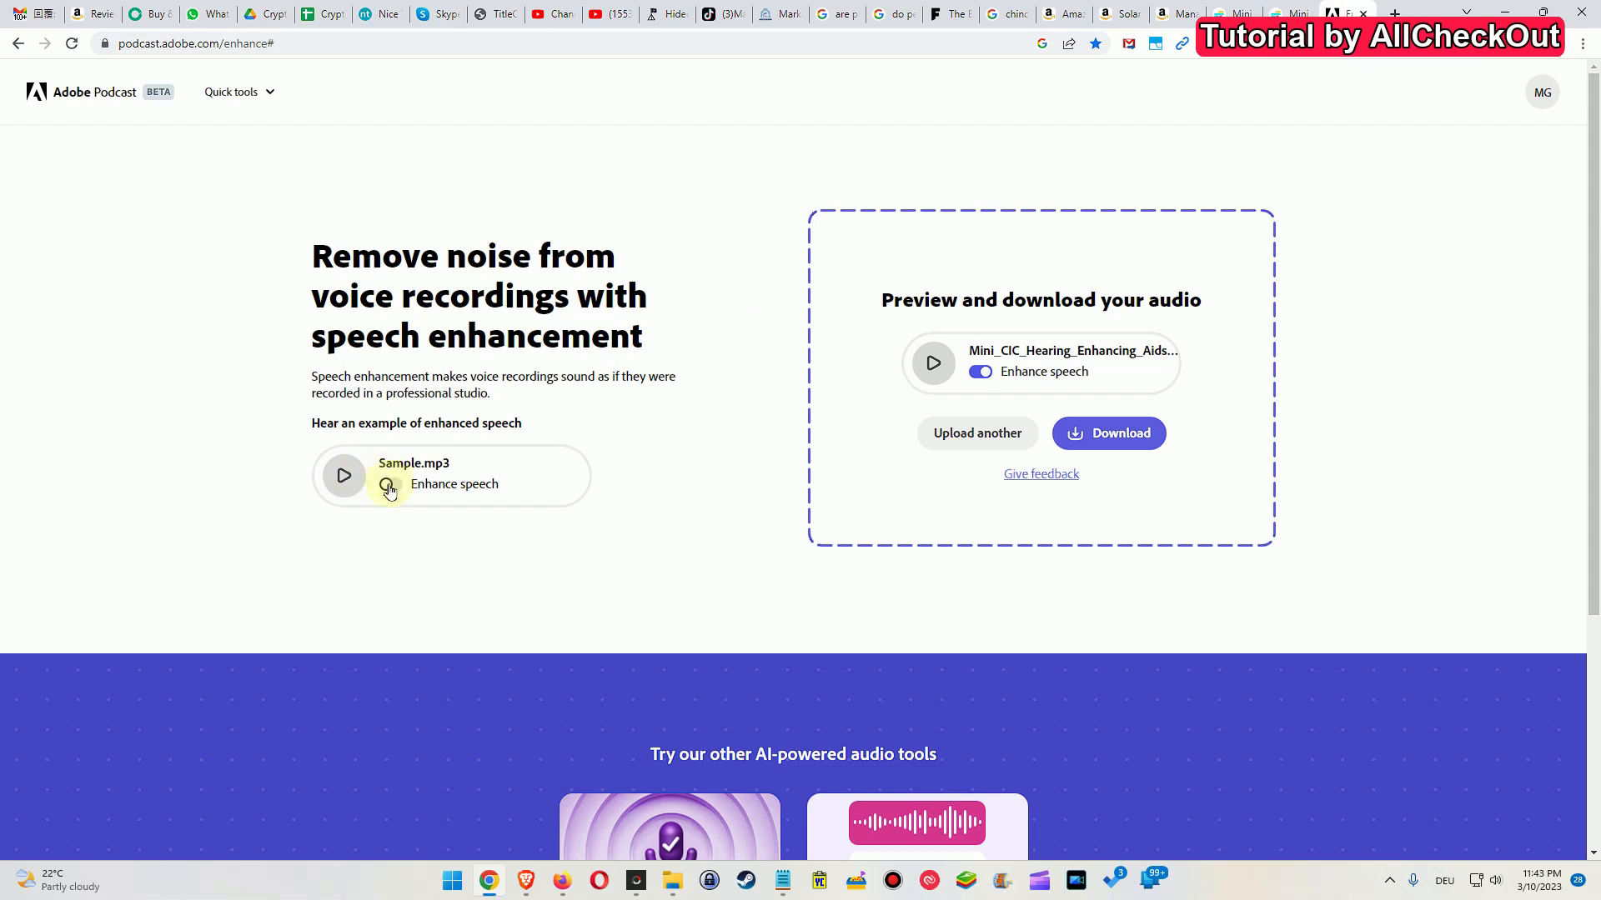
click(1232, 7)
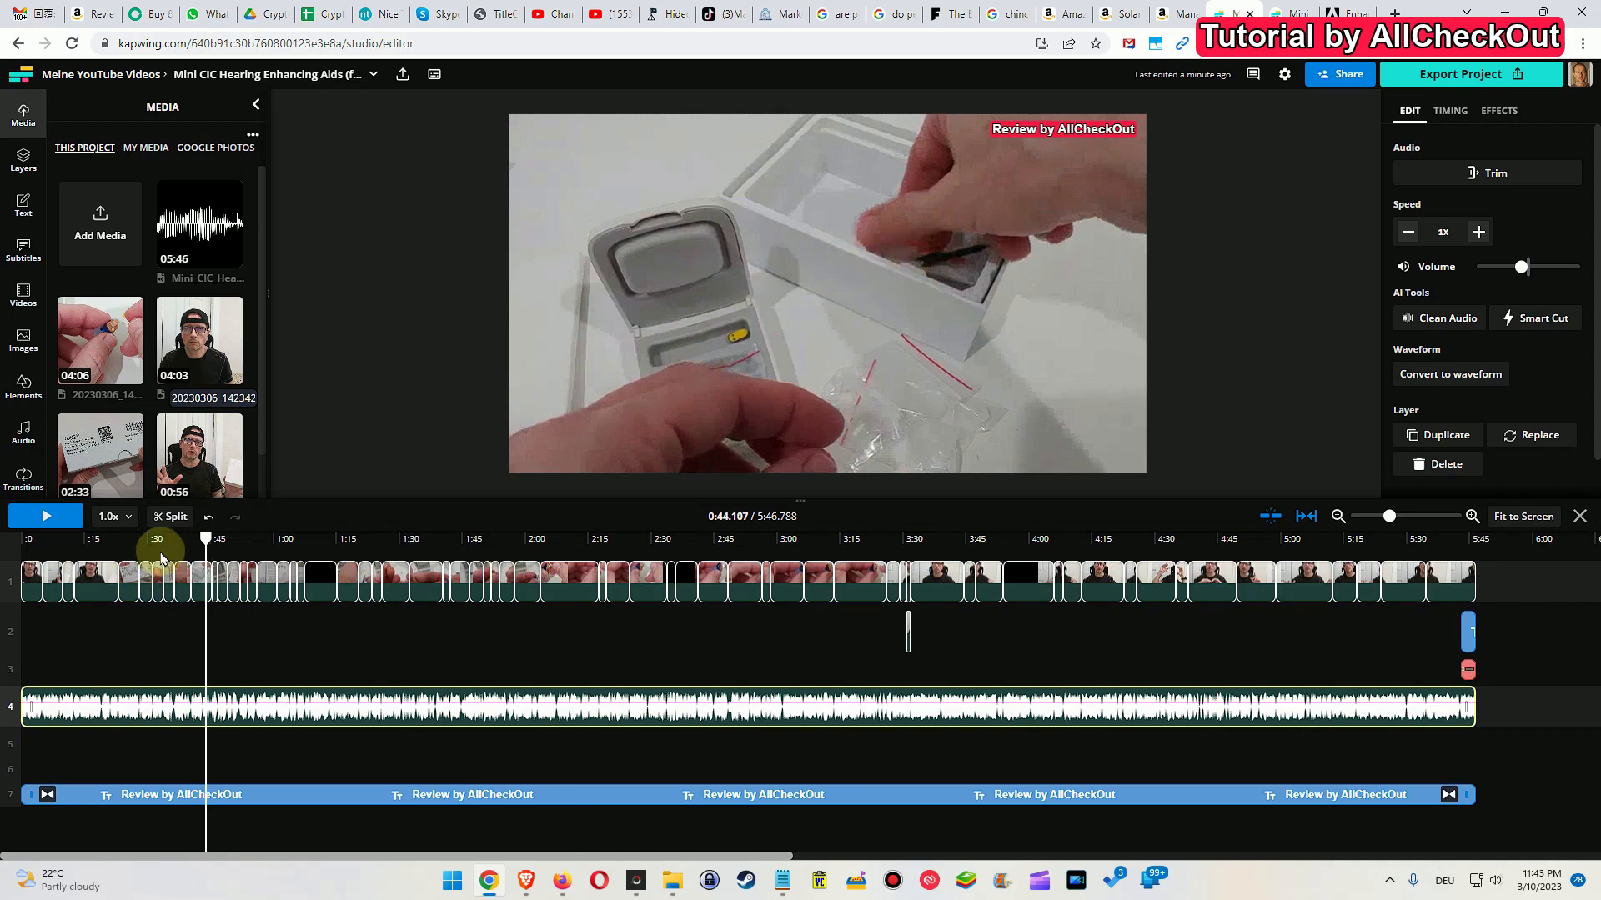
- Play the video with the enhanced audio from about 0:39 to 0:45
click(184, 539)
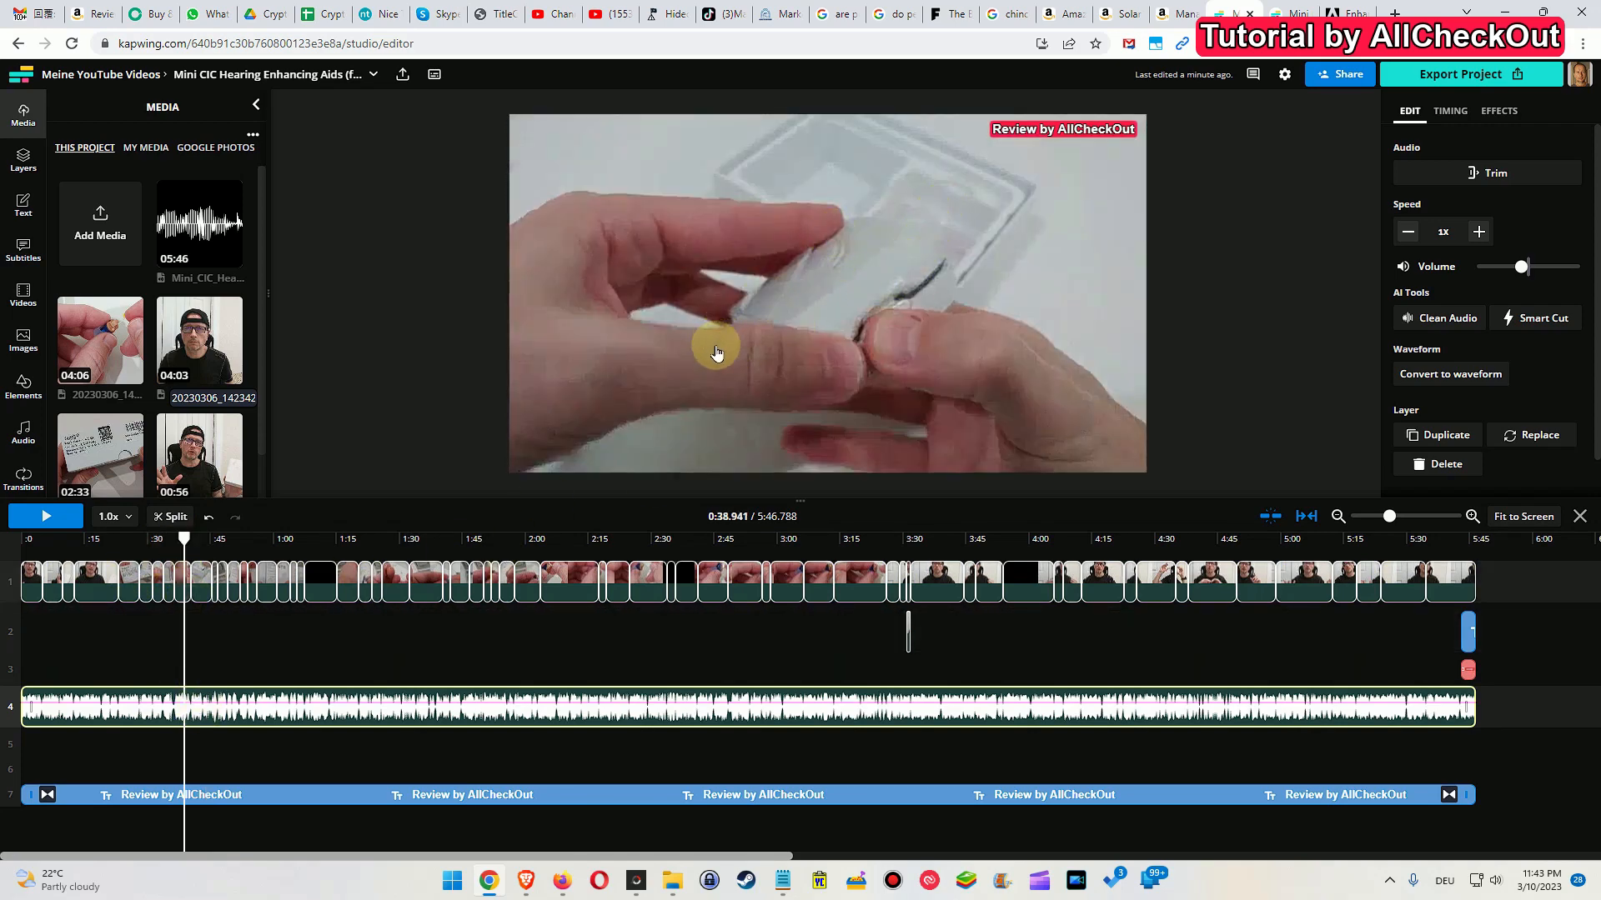
click(46, 518)
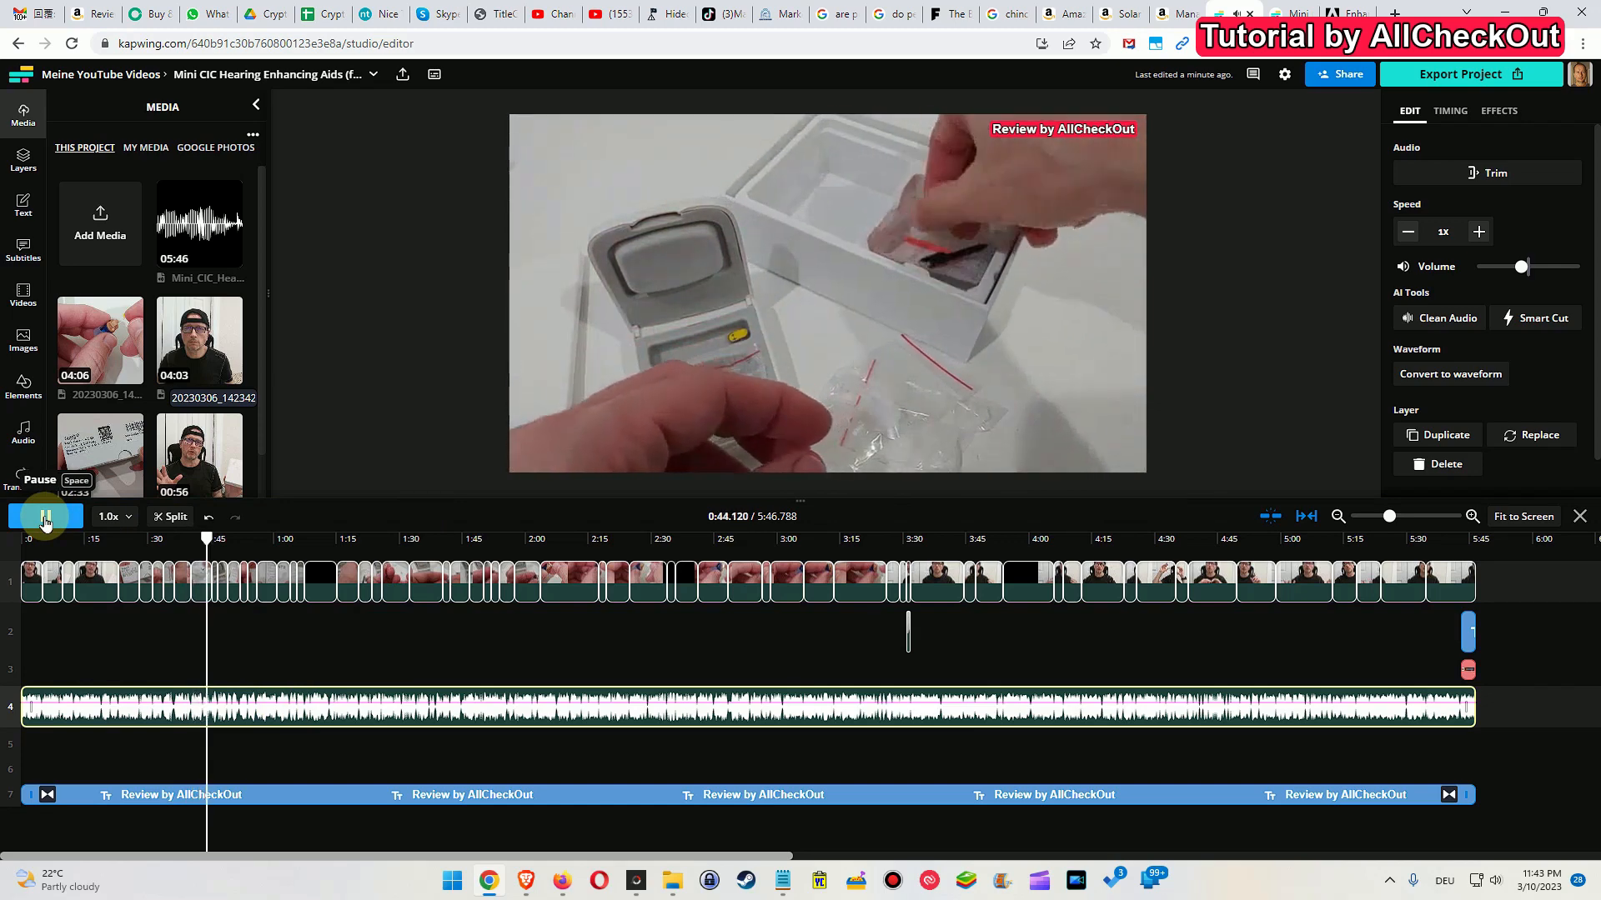
click(41, 518)
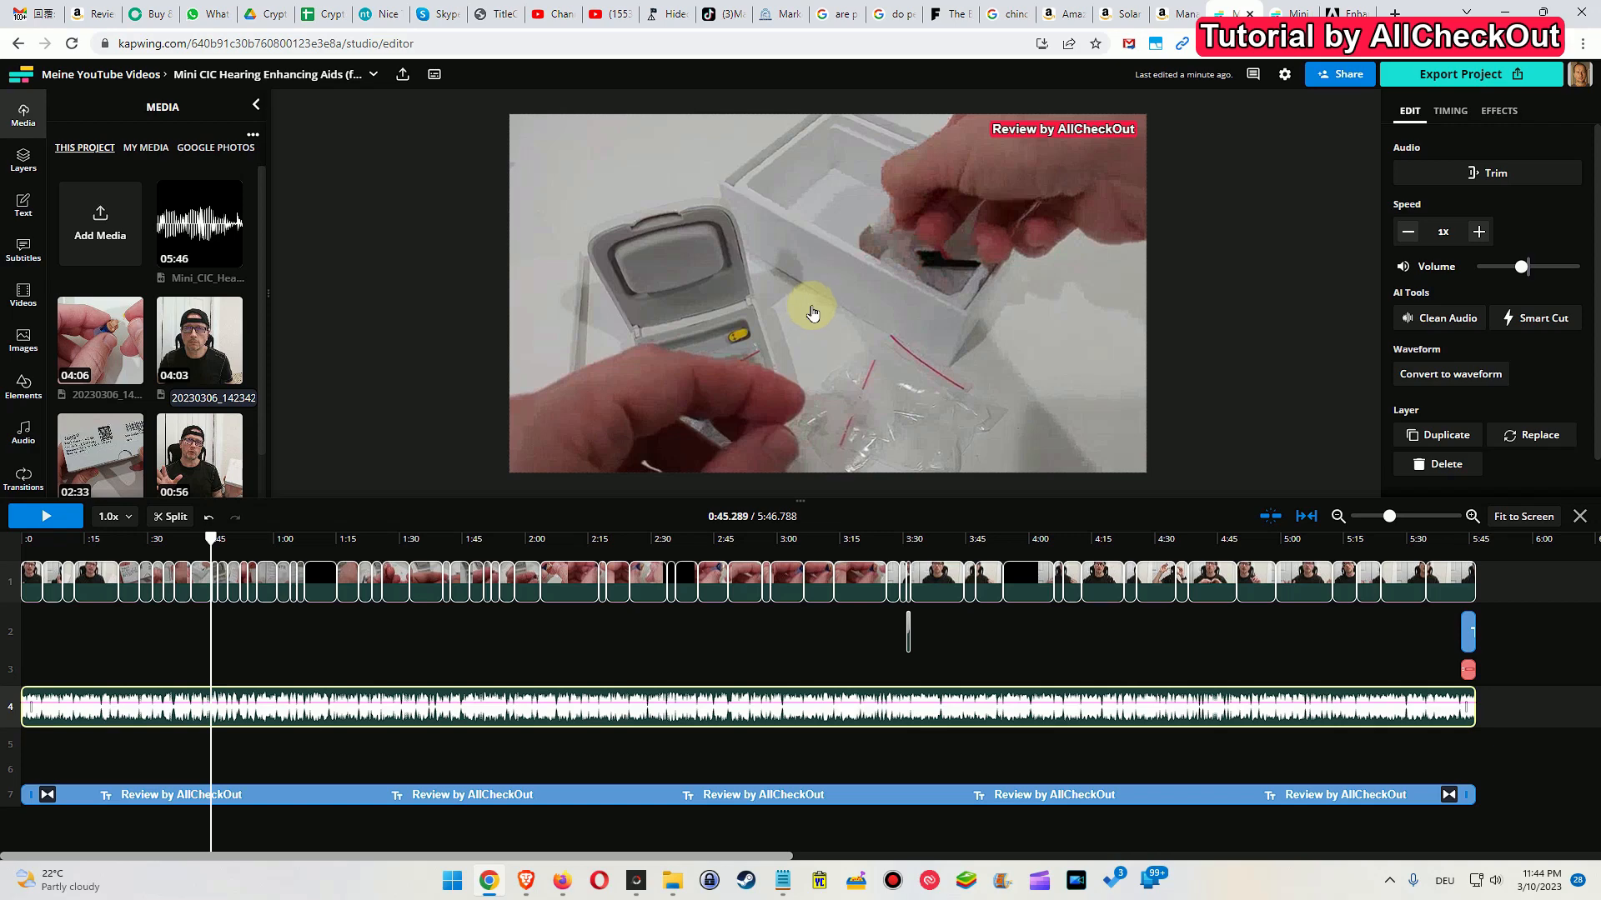
- Restore the track 1 clips' original sound without the enhanced layer and play from about 4:39 to 4:48
click(1248, 538)
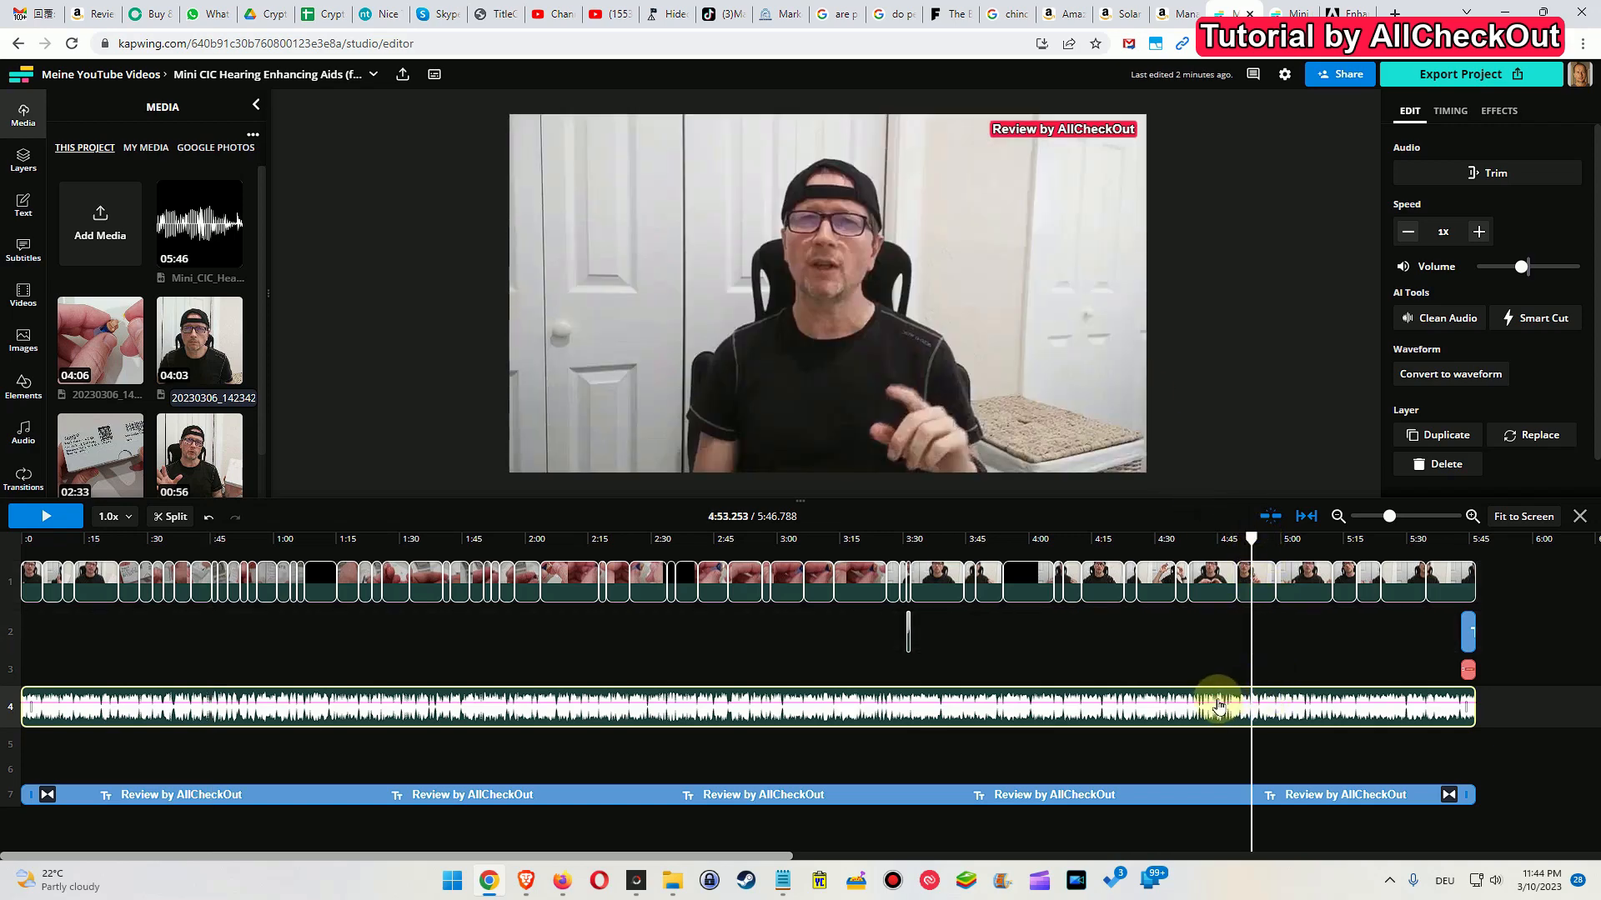
click(1054, 292)
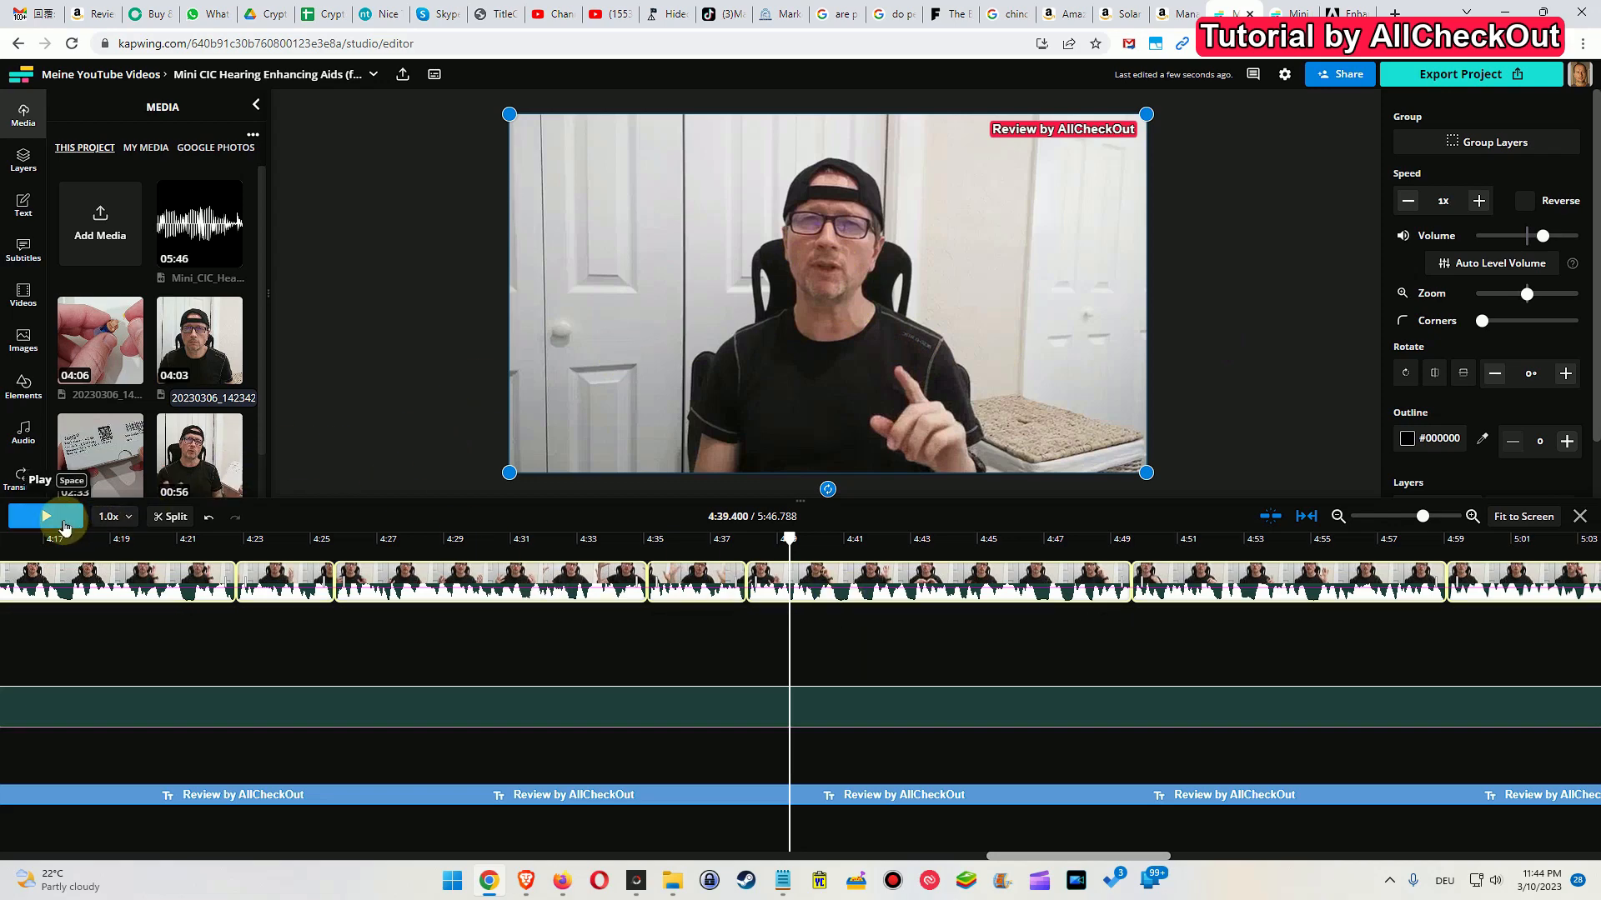
click(60, 522)
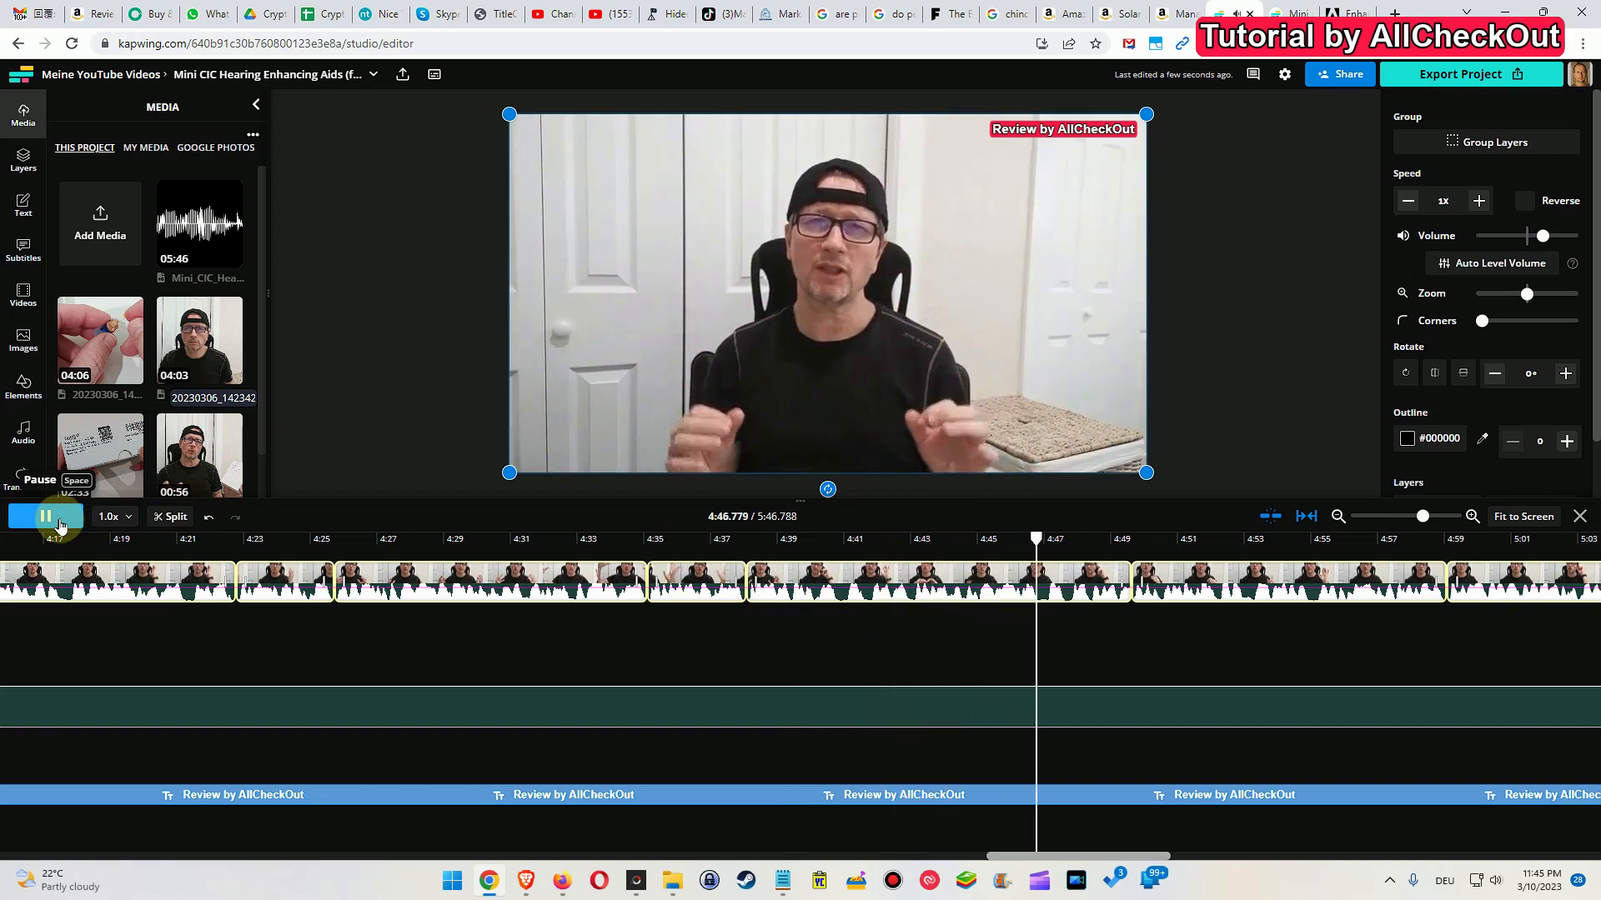
click(80, 522)
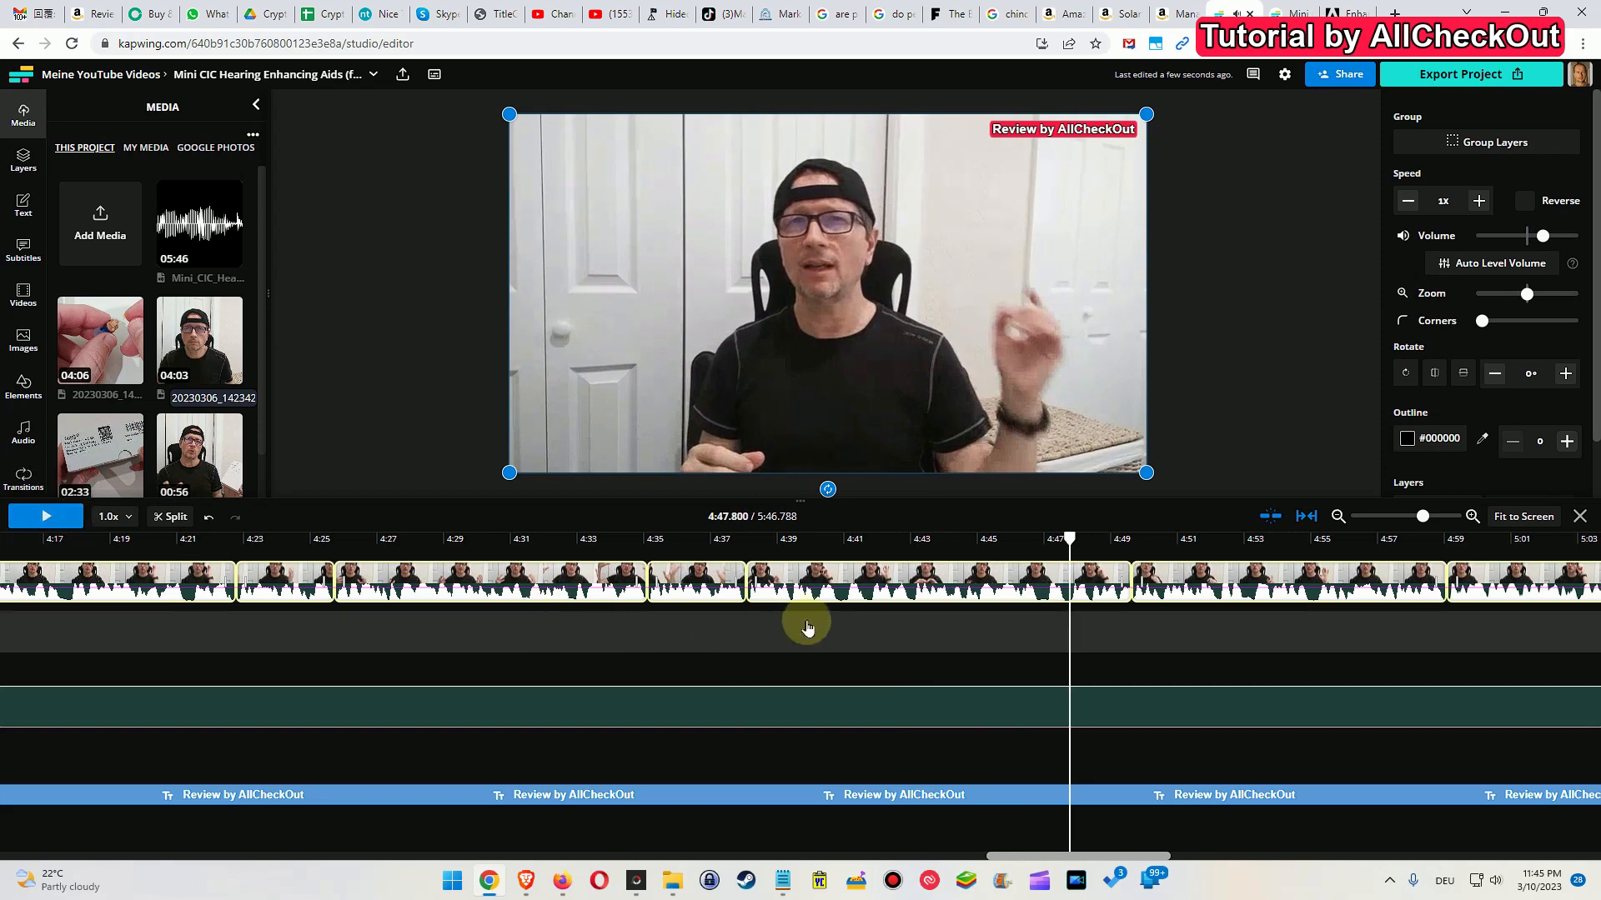
- Set the enhanced audio layer's volume to 86% with the original clips silenced, and play from about 4:38 to 4:47
click(851, 713)
drag(852, 728, 852, 705)
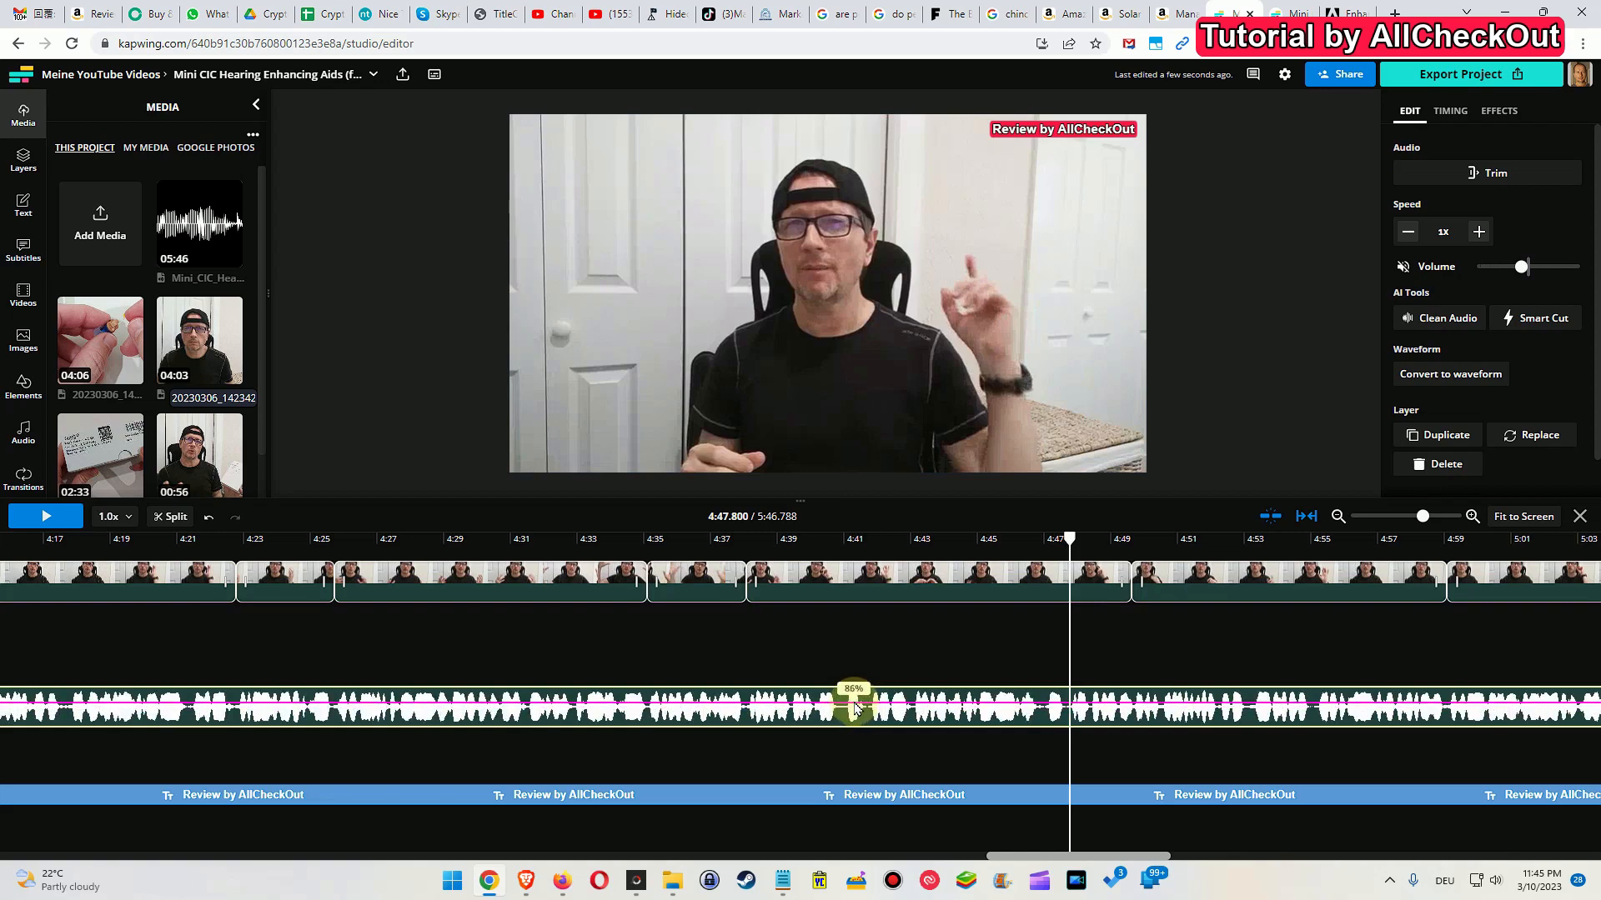
click(752, 539)
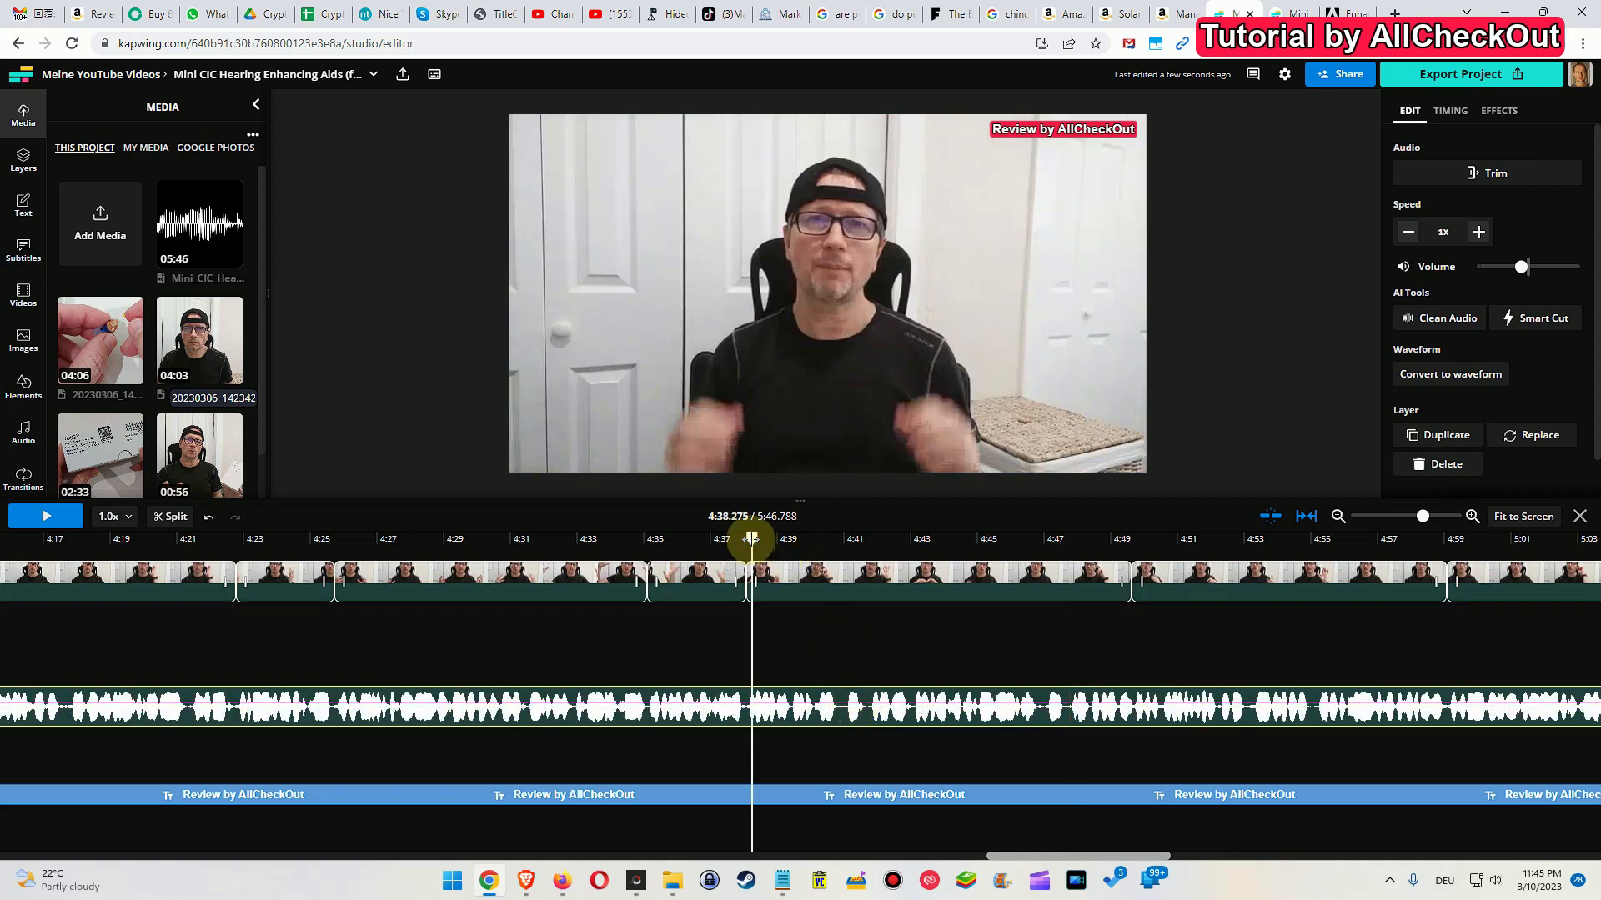
click(43, 517)
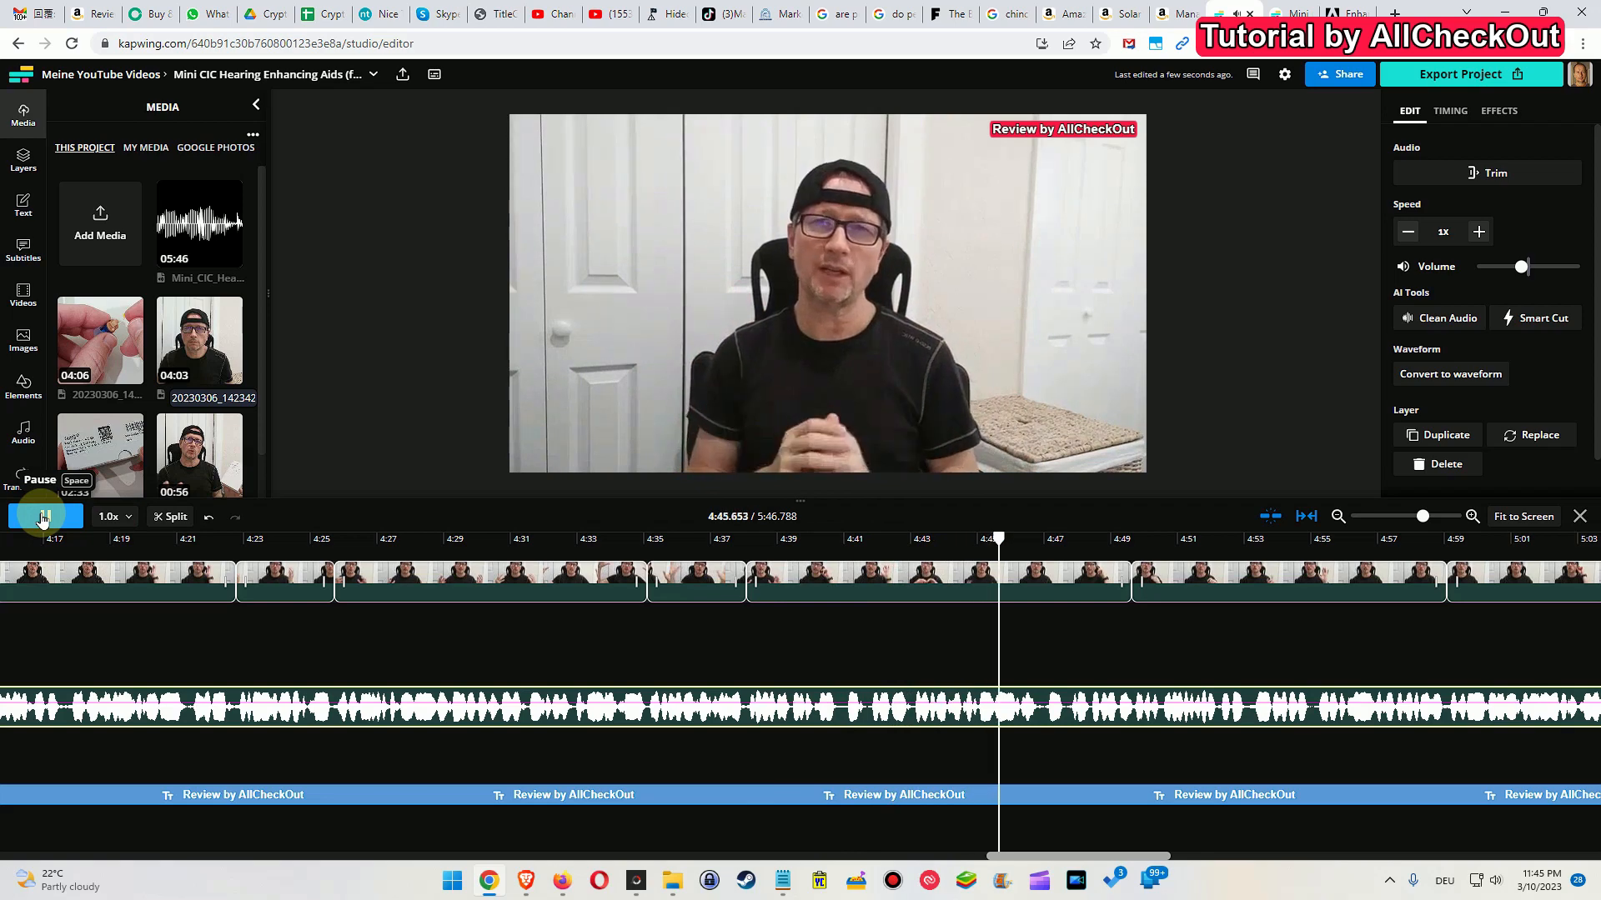
click(42, 517)
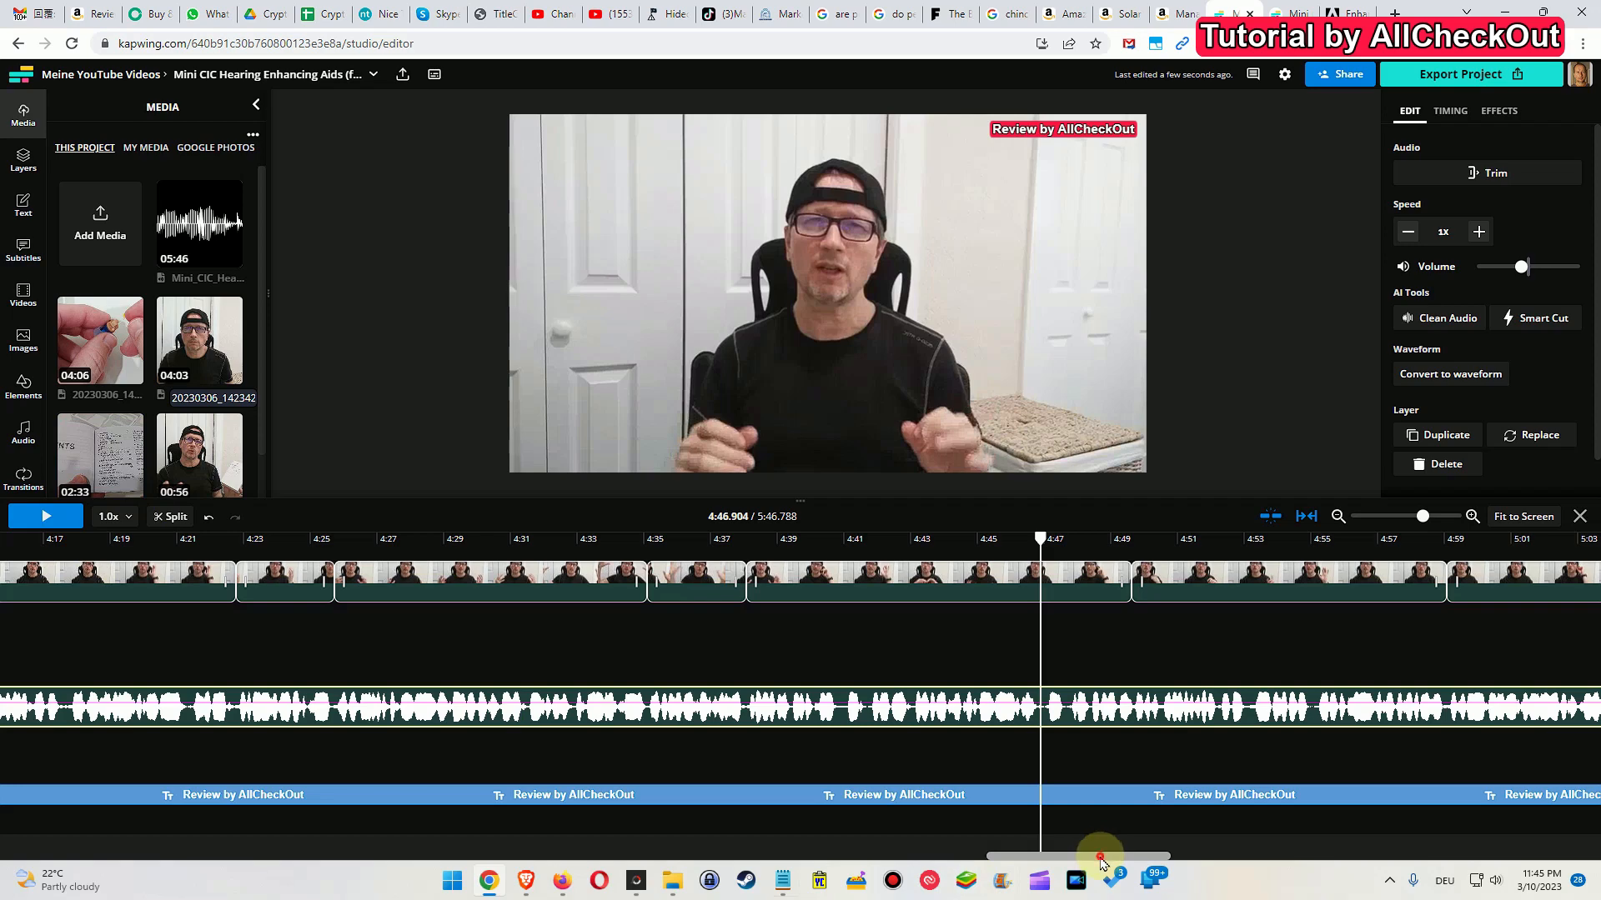
- Move the playhead to about 5:26 to inspect the final section of the timeline
drag(1102, 863, 1334, 864)
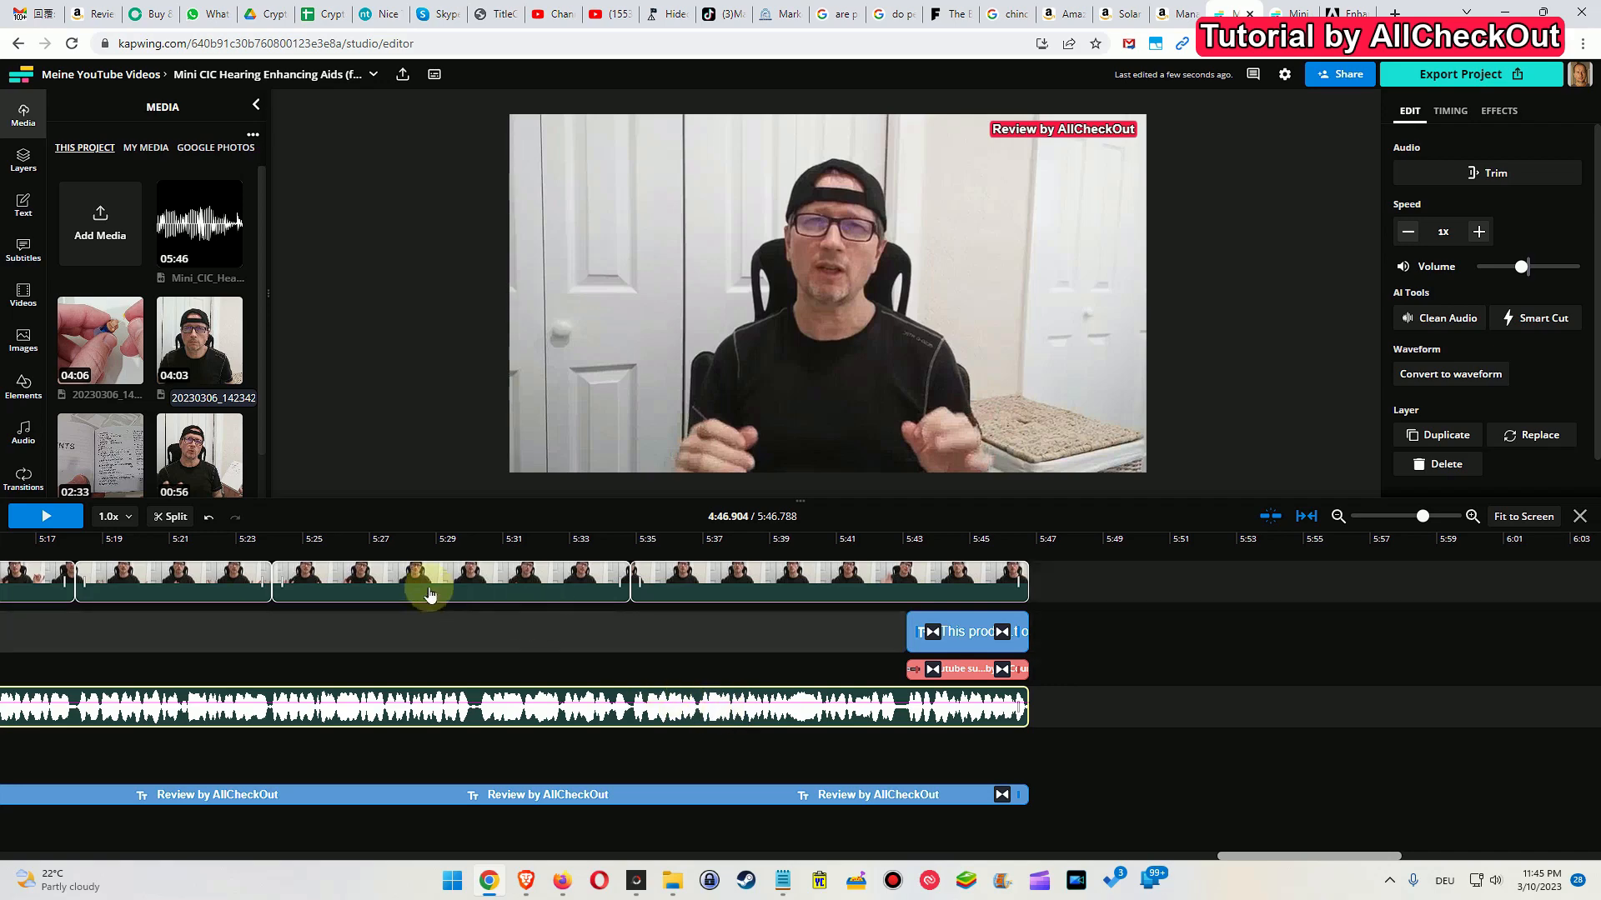
click(334, 540)
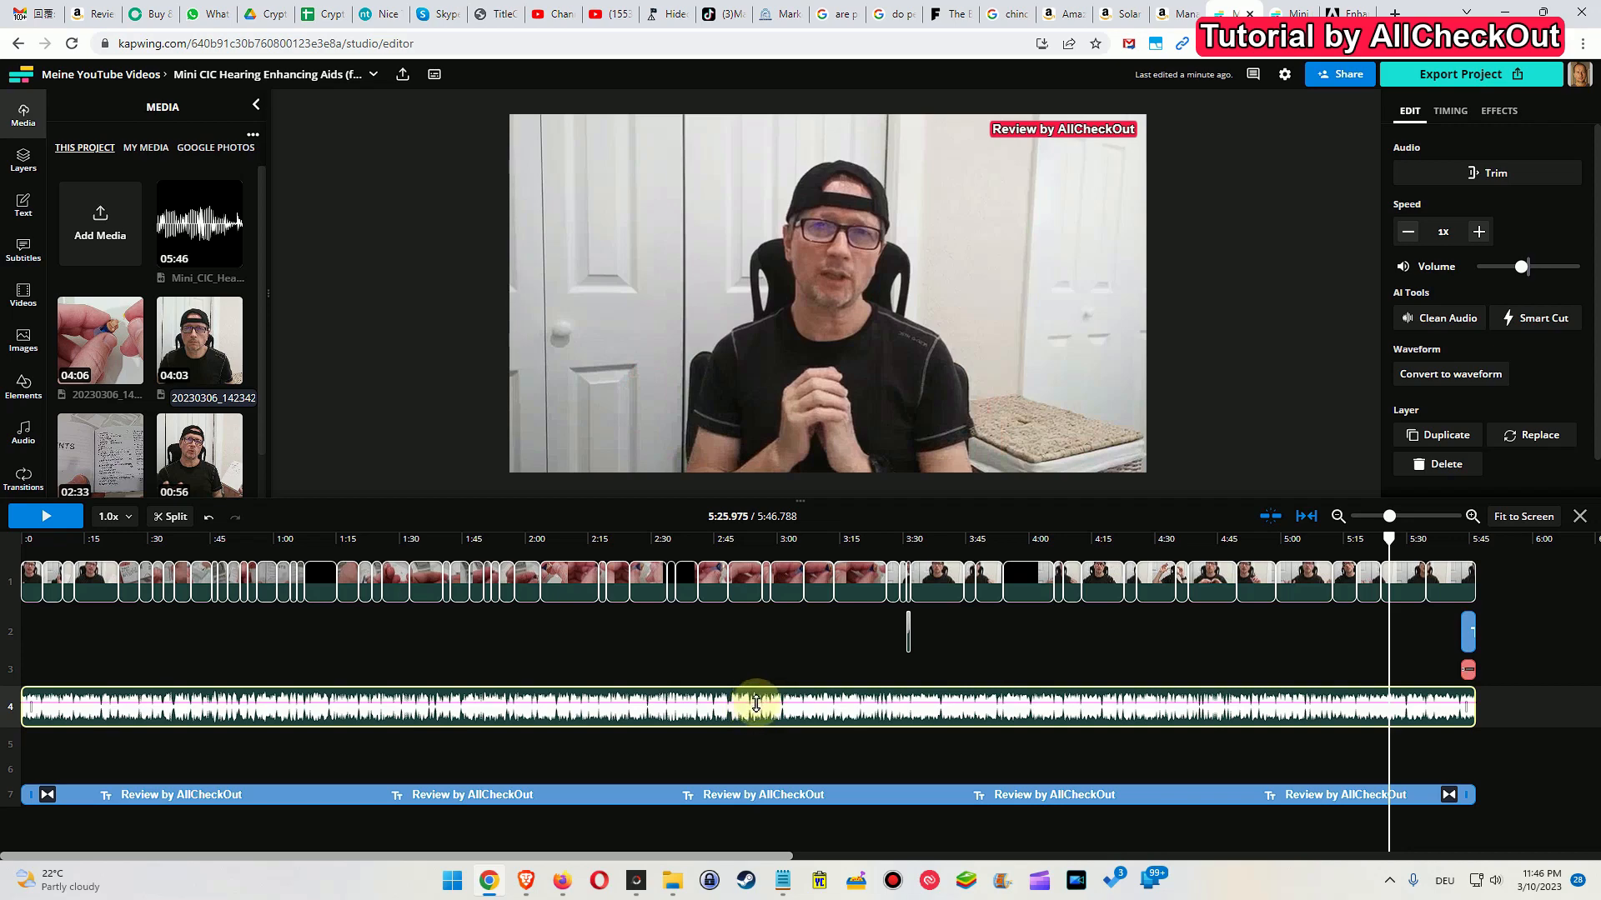
- Review the project's MP4 1080p export settings and return to the project without exporting
click(1487, 78)
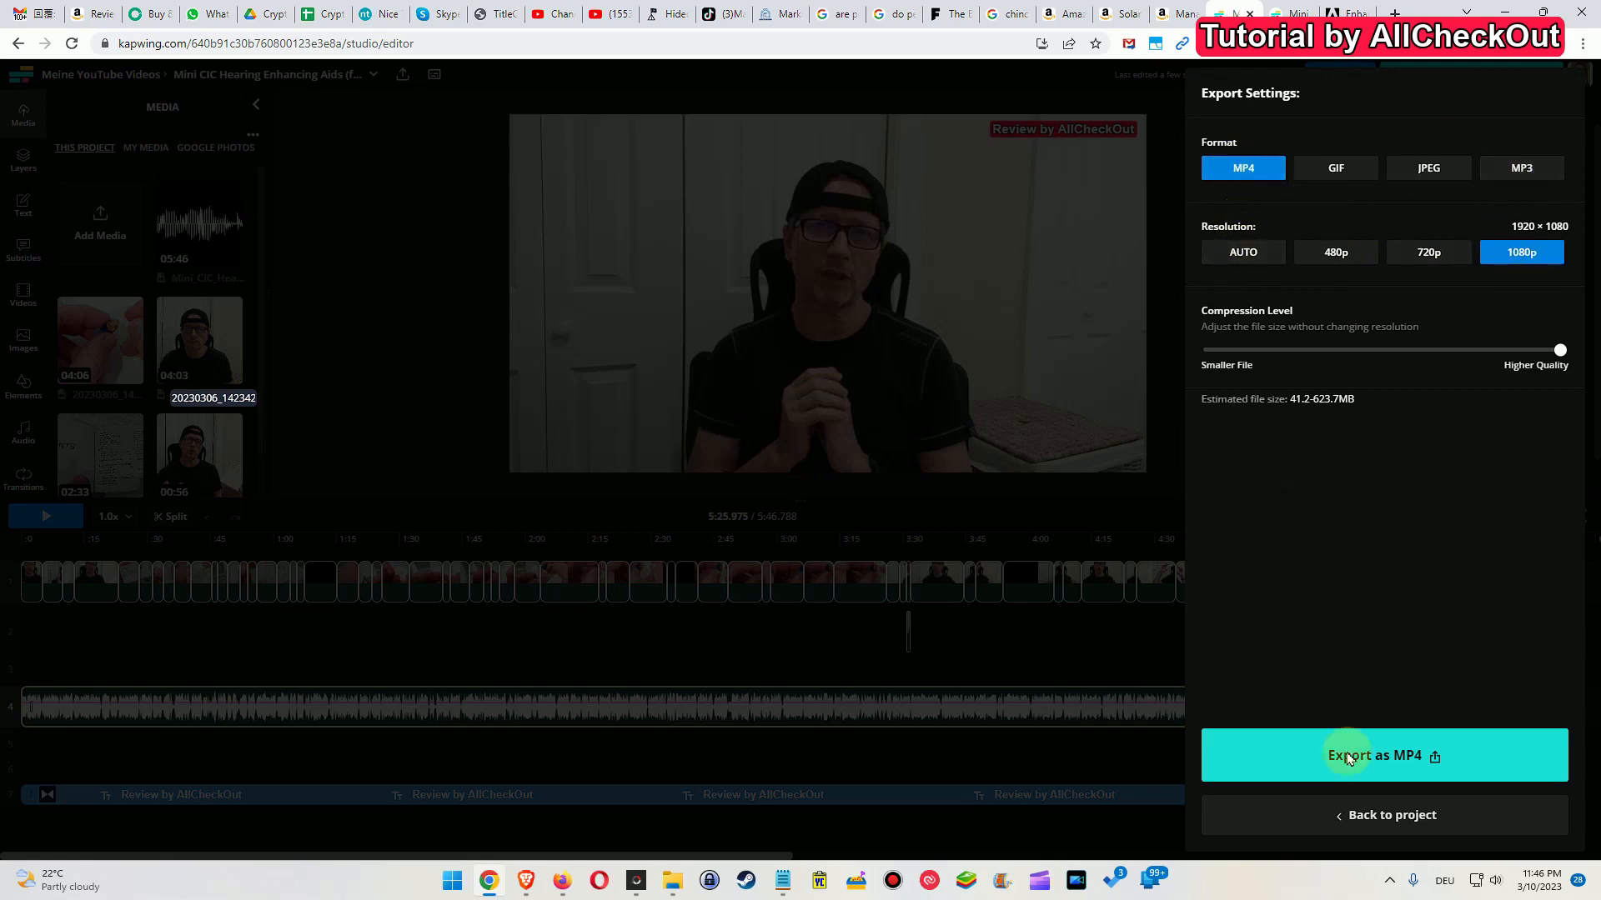
click(1346, 817)
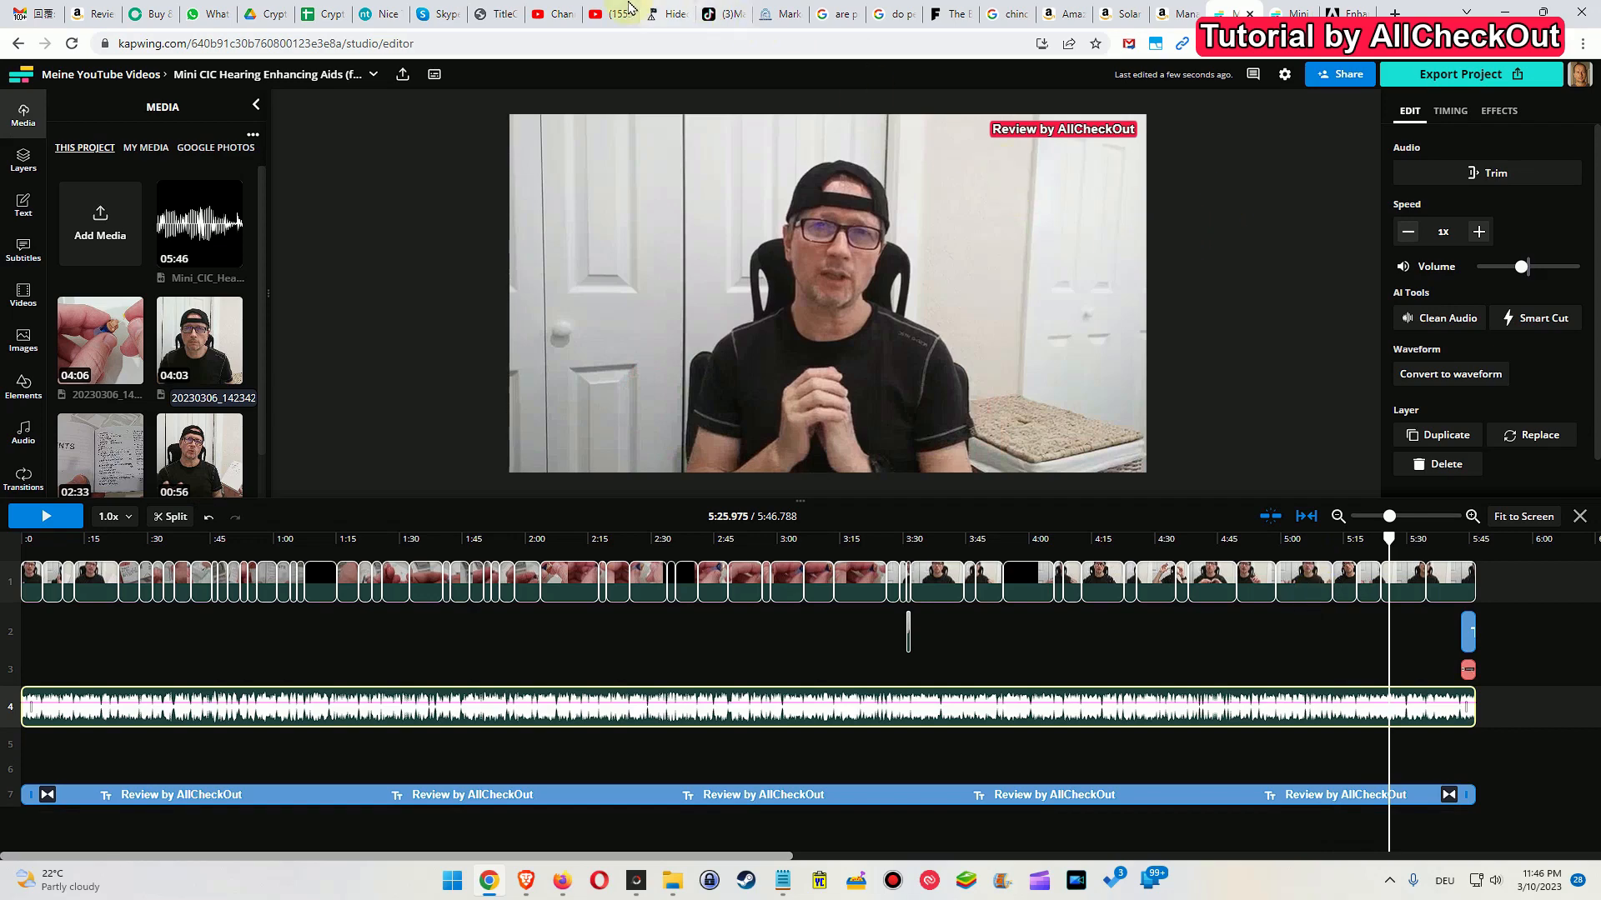
- Switch to YouTube to view the uploaded Mini CIC Hearing Enhancing Aids video
click(617, 10)
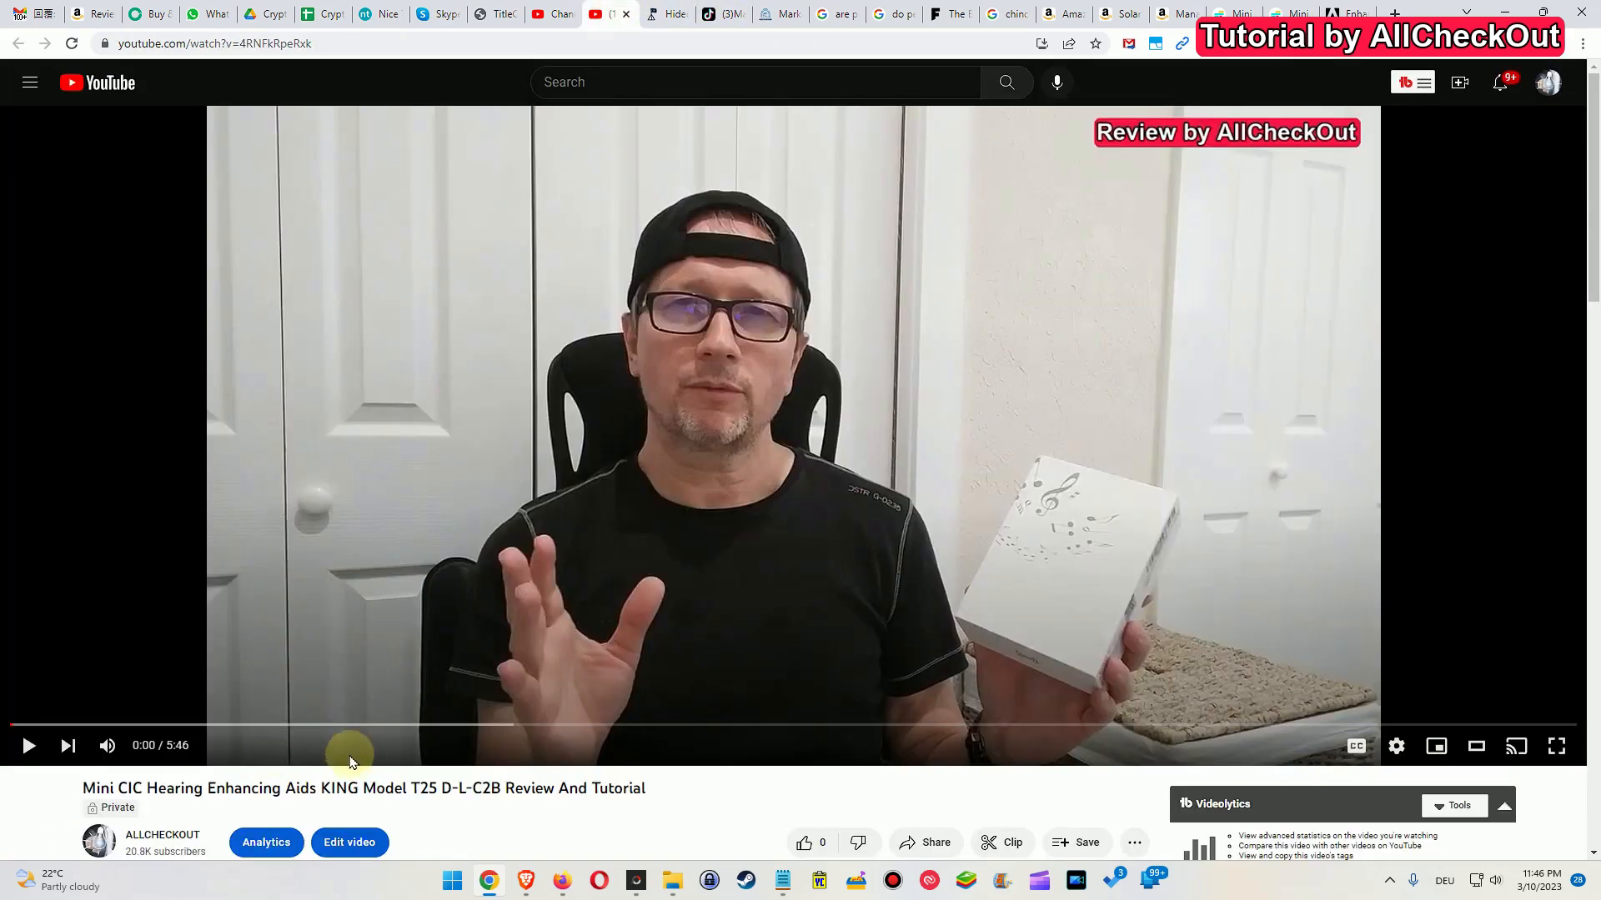